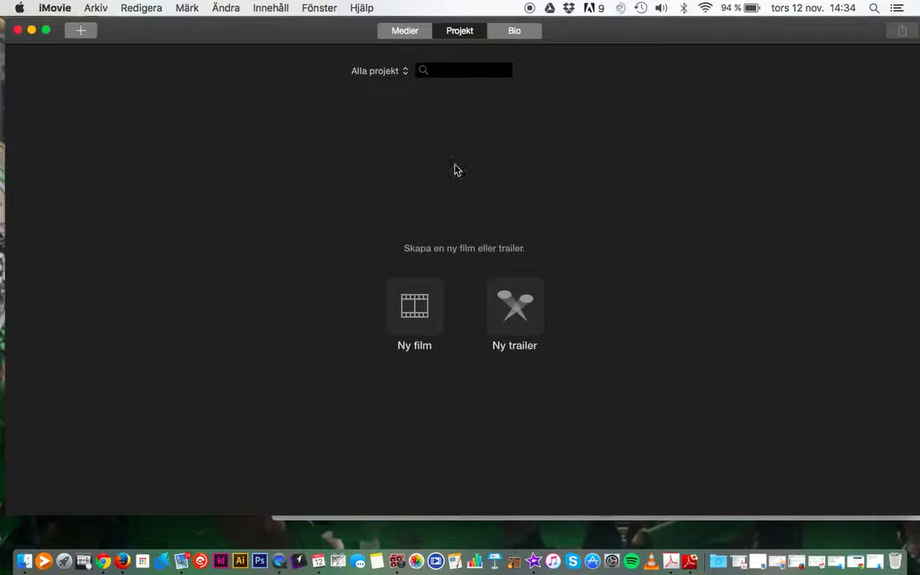
Step: Create a new film project with the Inget tema theme and name it "Mi vida en suecia"
{"action": "left_click", "coordinate": [413, 328]}
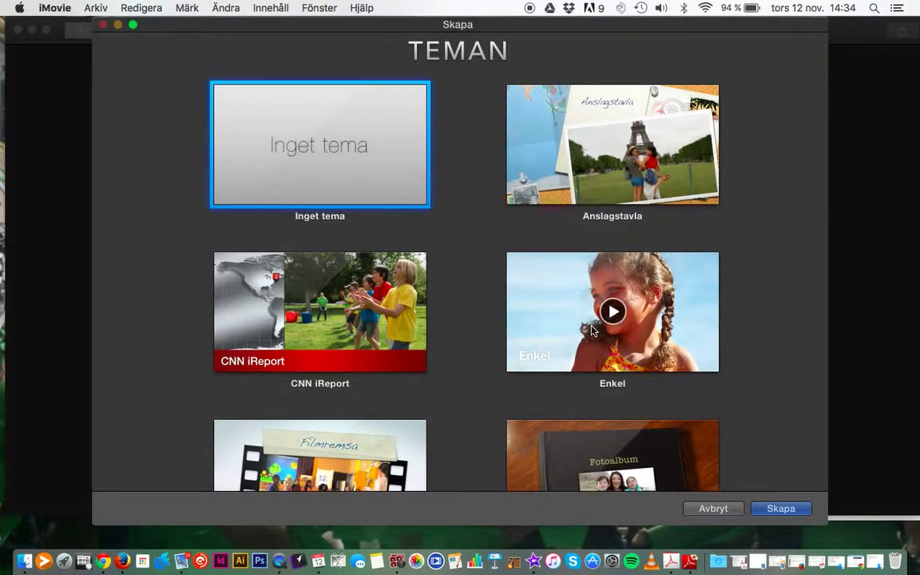
{"action": "scroll", "coordinate": [593, 330], "scroll_direction": "down", "scroll_amount": 5}
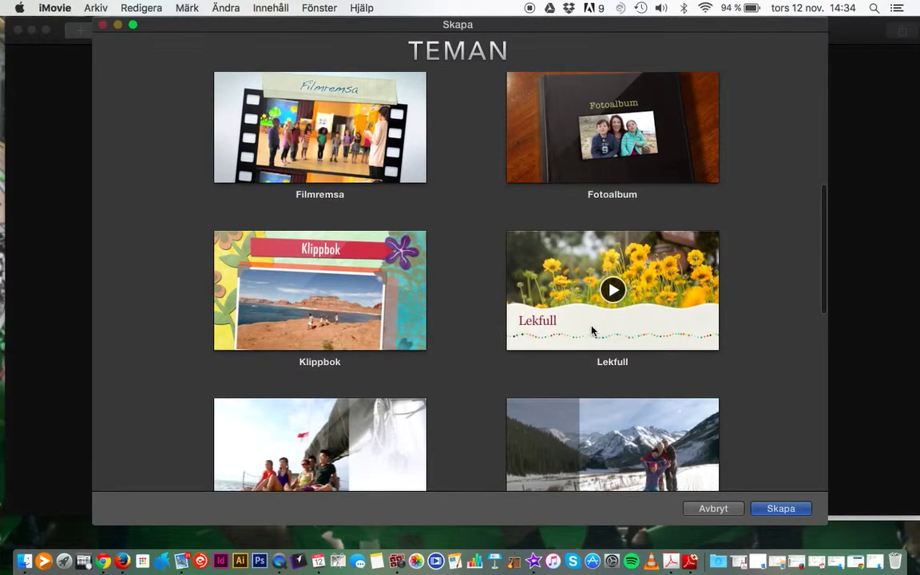
{"action": "scroll", "coordinate": [593, 330], "scroll_direction": "up", "scroll_amount": 5}
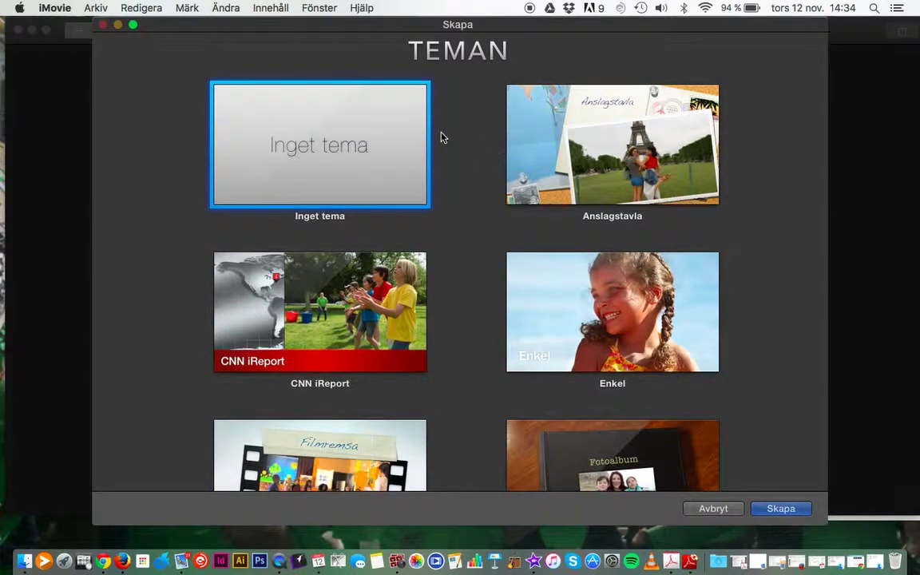
{"action": "scroll", "coordinate": [546, 225], "scroll_direction": "down", "scroll_amount": 3}
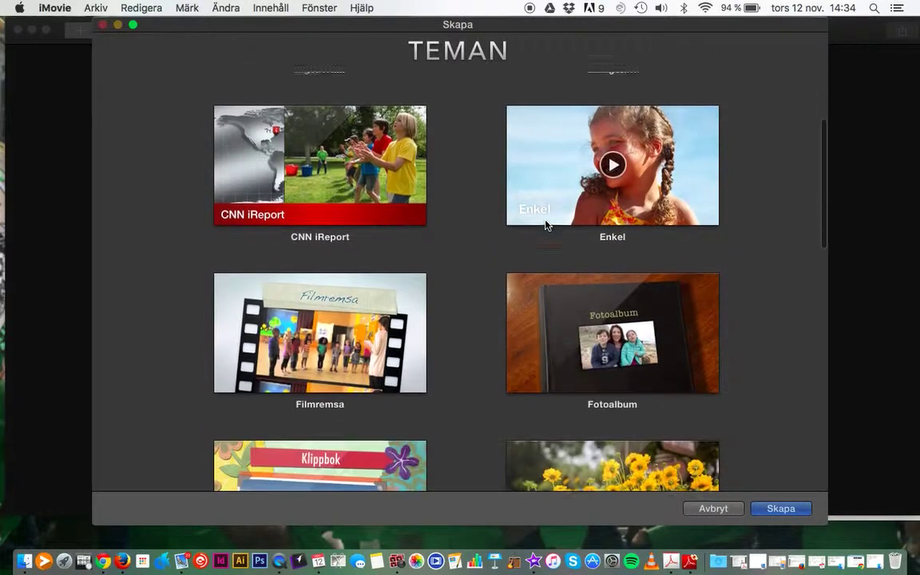
{"action": "scroll", "coordinate": [546, 225], "scroll_direction": "up", "scroll_amount": 3}
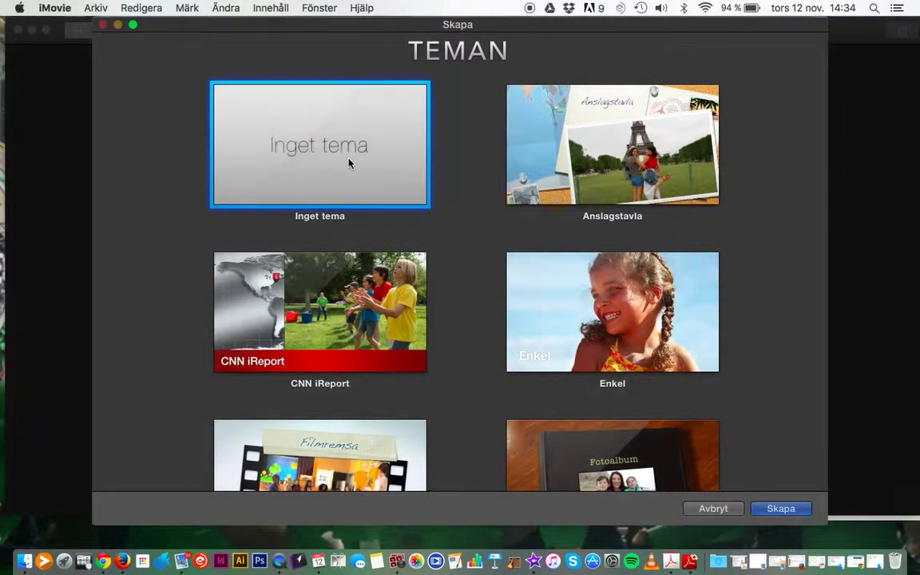
{"action": "left_click", "coordinate": [781, 509]}
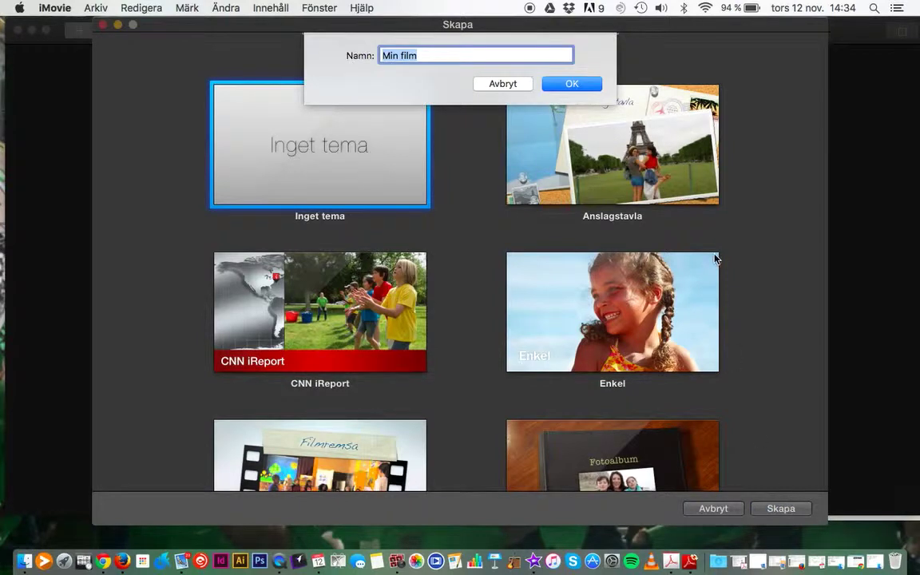
{"action": "type", "text": "M"}
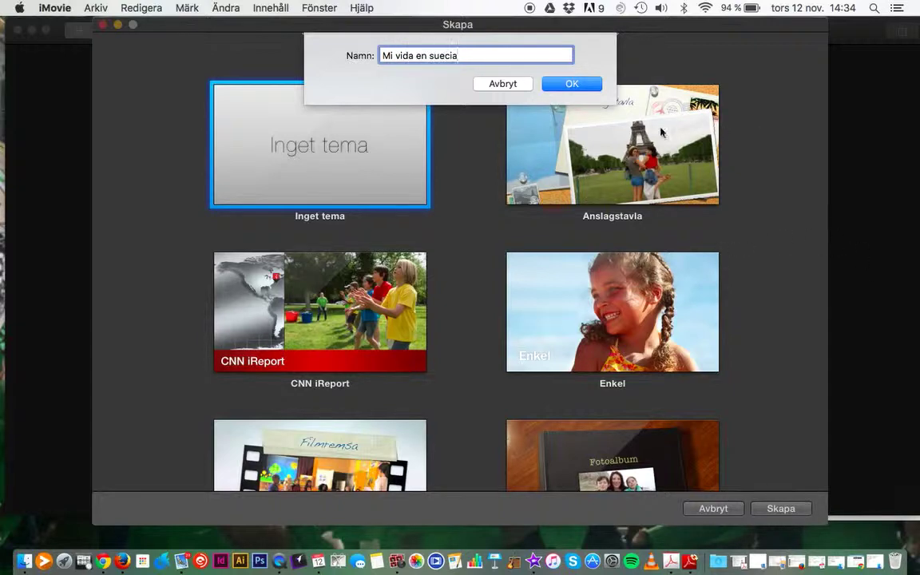
{"action": "left_click", "coordinate": [572, 83]}
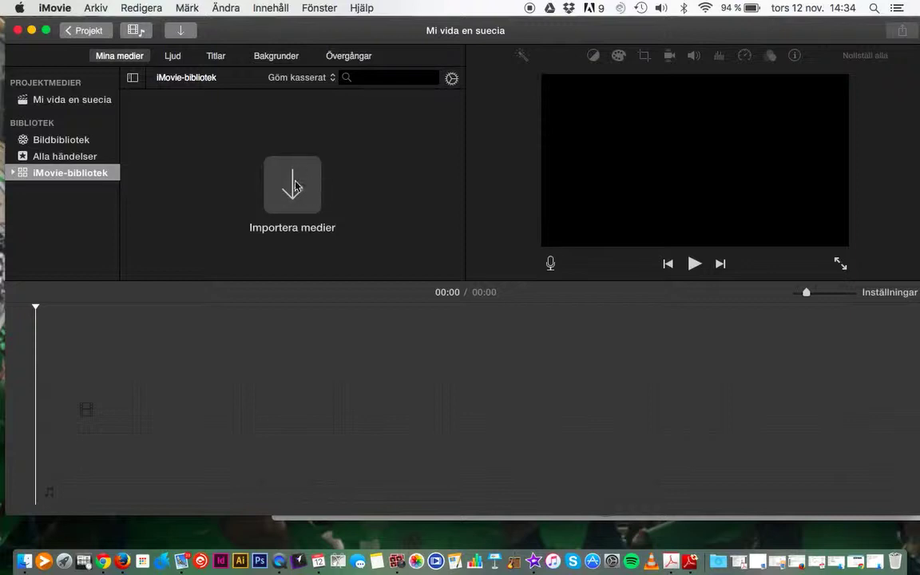
Step: Try to bring the newest Photo Booth video clip into the media area of iMovie-bibliotek
{"action": "left_click_drag", "start_coordinate": [527, 30], "coordinate": [467, 143]}
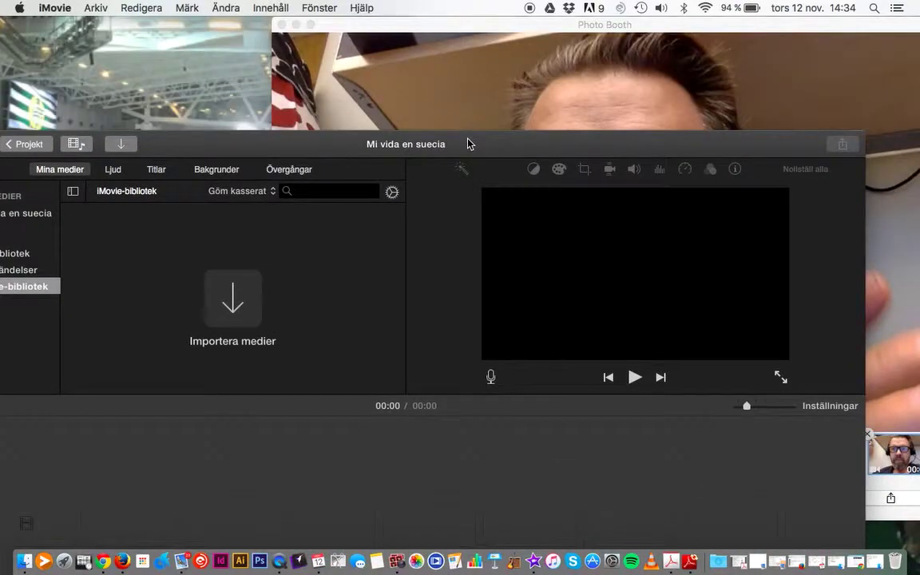
{"action": "left_click", "coordinate": [489, 24]}
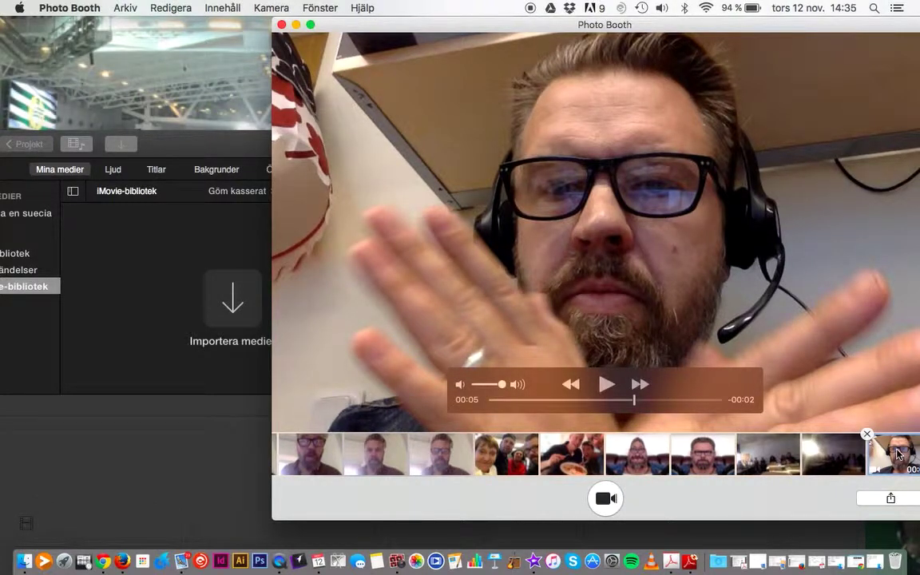
{"action": "left_click_drag", "start_coordinate": [897, 454], "coordinate": [233, 300]}
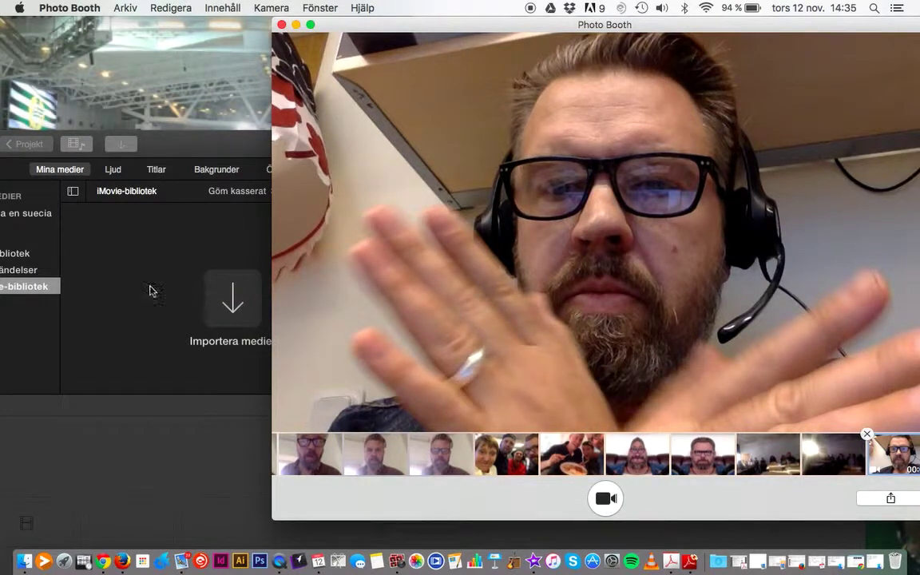
{"action": "left_click_drag", "start_coordinate": [916, 465], "coordinate": [187, 269]}
{"action": "left_click", "coordinate": [269, 257]}
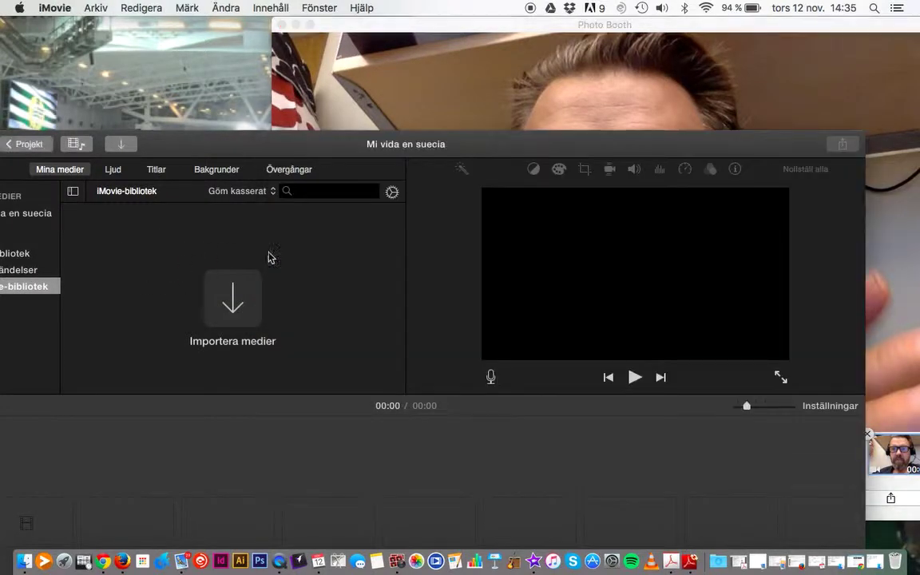
{"action": "left_click_drag", "start_coordinate": [894, 451], "coordinate": [233, 296]}
Step: Import the newest Photo Booth video clip into the project media of "Mi vida en suecia"
{"action": "left_click_drag", "start_coordinate": [257, 150], "coordinate": [262, 105]}
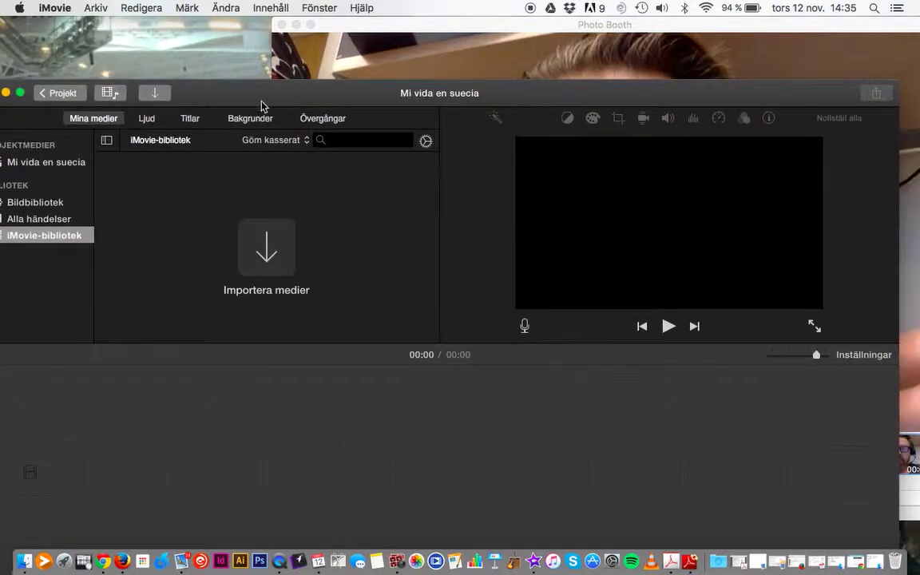
{"action": "left_click", "coordinate": [41, 164]}
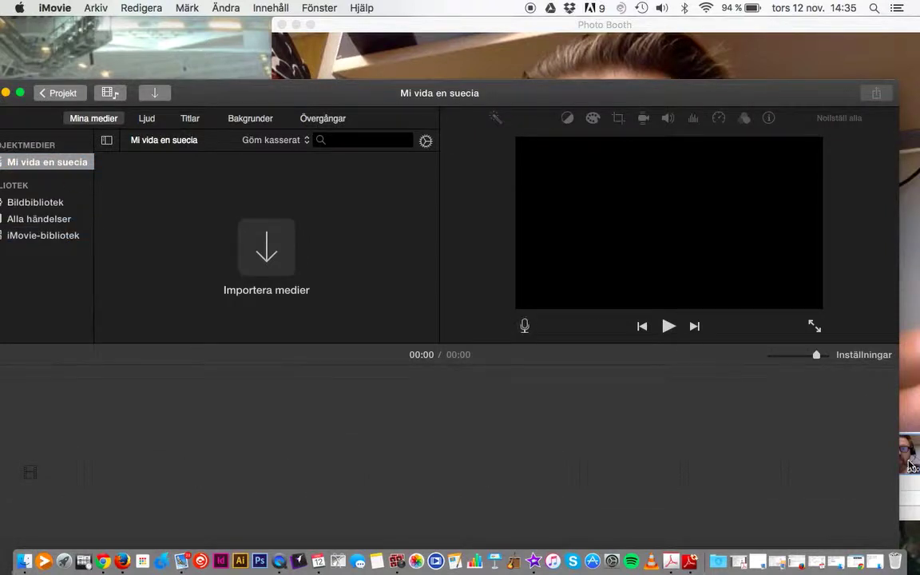
{"action": "left_click_drag", "start_coordinate": [909, 466], "coordinate": [289, 237]}
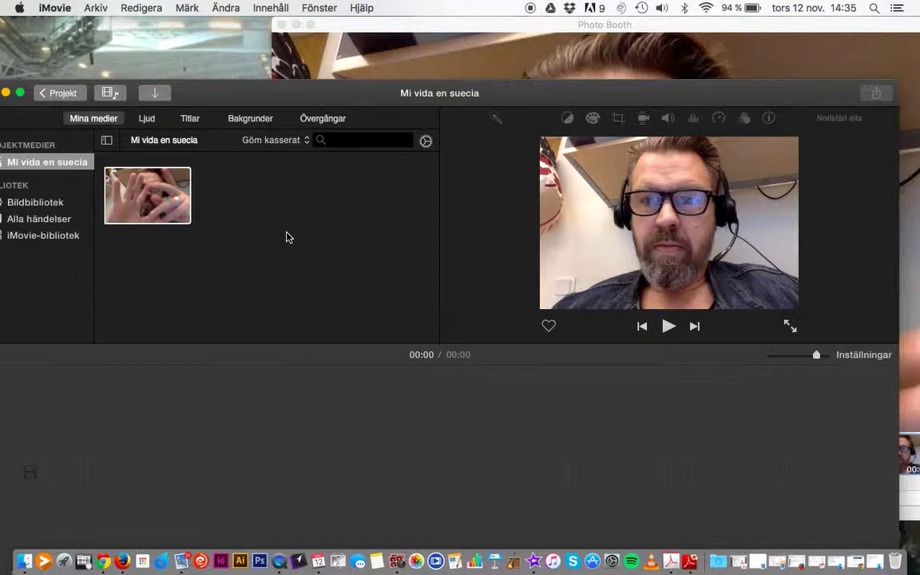
{"action": "left_click_drag", "start_coordinate": [281, 97], "coordinate": [308, 52]}
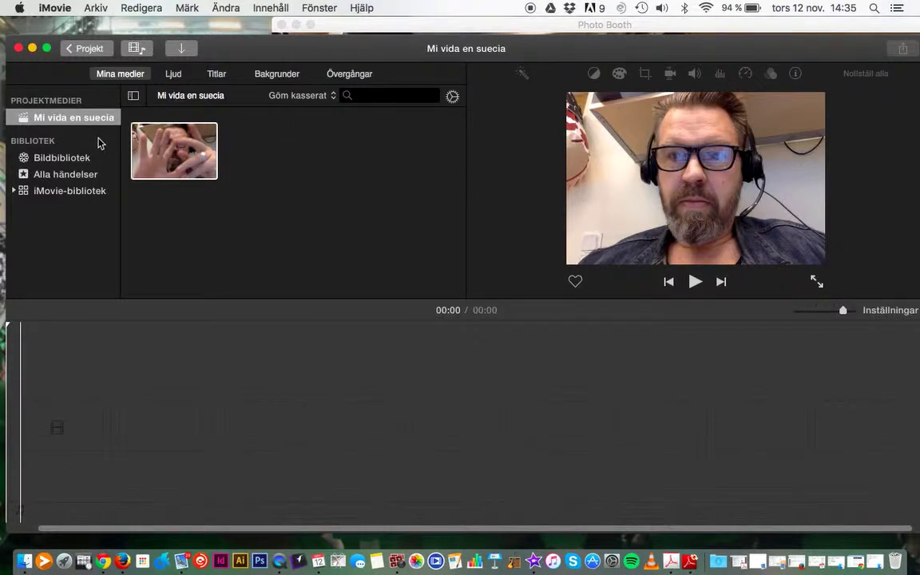
Step: View the media in iMovie-bibliotek, and examine the Skrivbord files and the filmerimovie folder available through Importera medier
{"action": "left_click", "coordinate": [64, 189]}
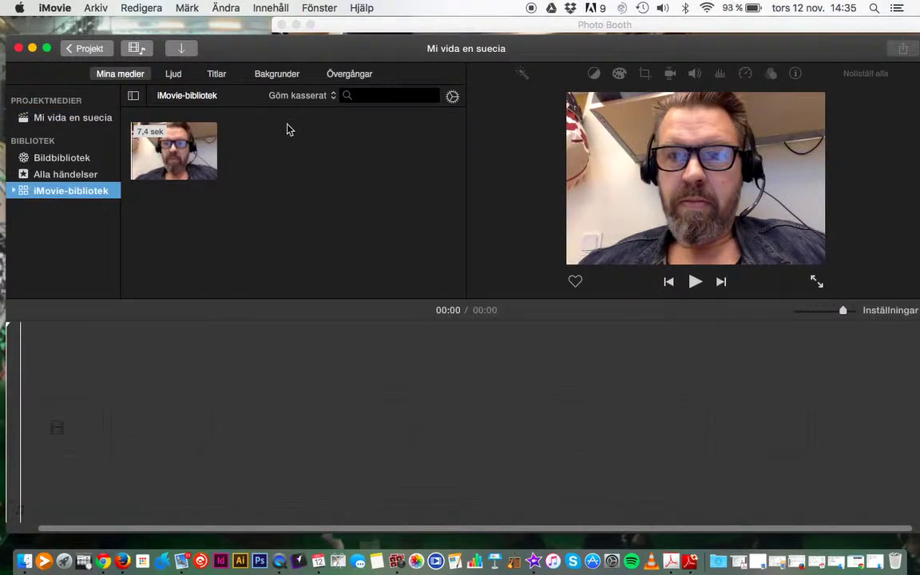
{"action": "left_click", "coordinate": [137, 7]}
{"action": "mouse_move", "coordinate": [94, 8]}
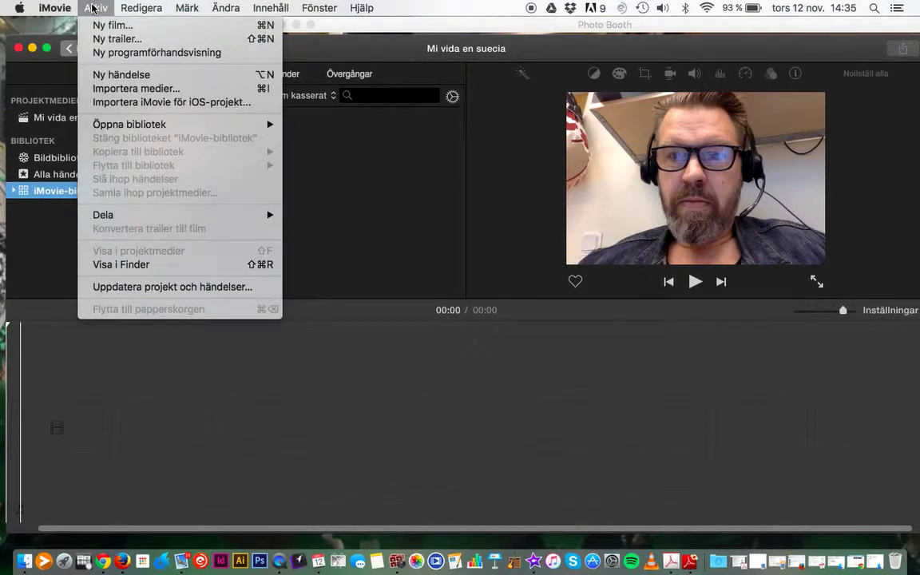
{"action": "left_click", "coordinate": [116, 88]}
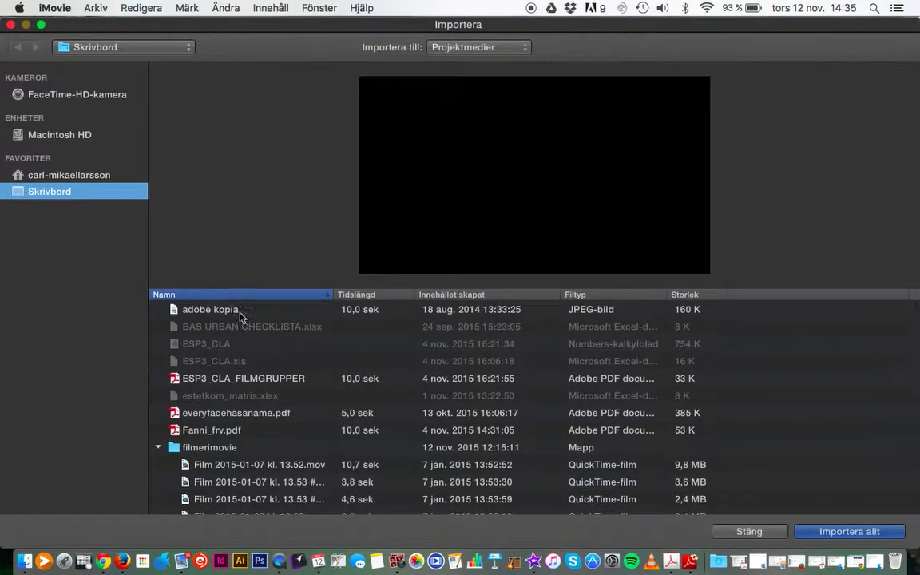
{"action": "scroll", "coordinate": [243, 328], "scroll_direction": "down", "scroll_amount": 5}
{"action": "scroll", "coordinate": [242, 339], "scroll_direction": "down", "scroll_amount": 3}
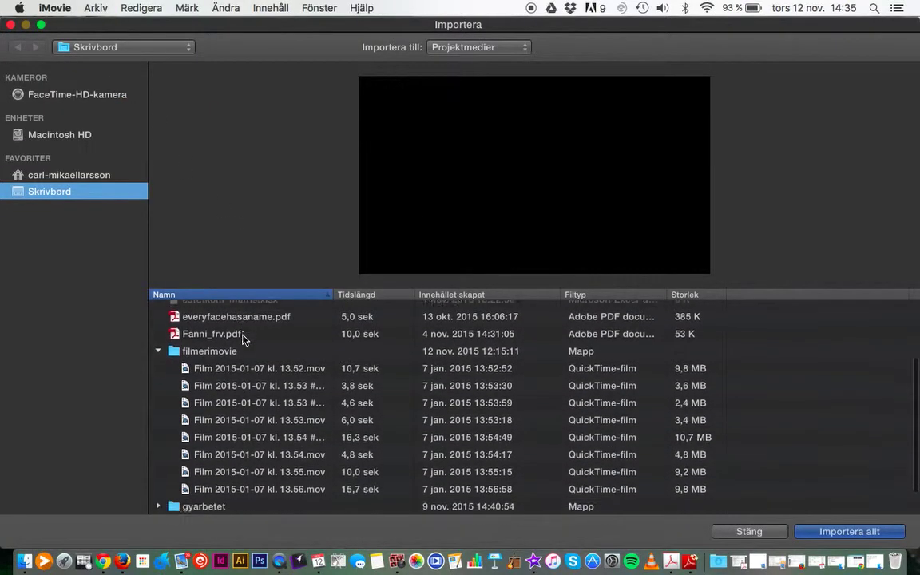
{"action": "scroll", "coordinate": [242, 339], "scroll_direction": "up", "scroll_amount": 5}
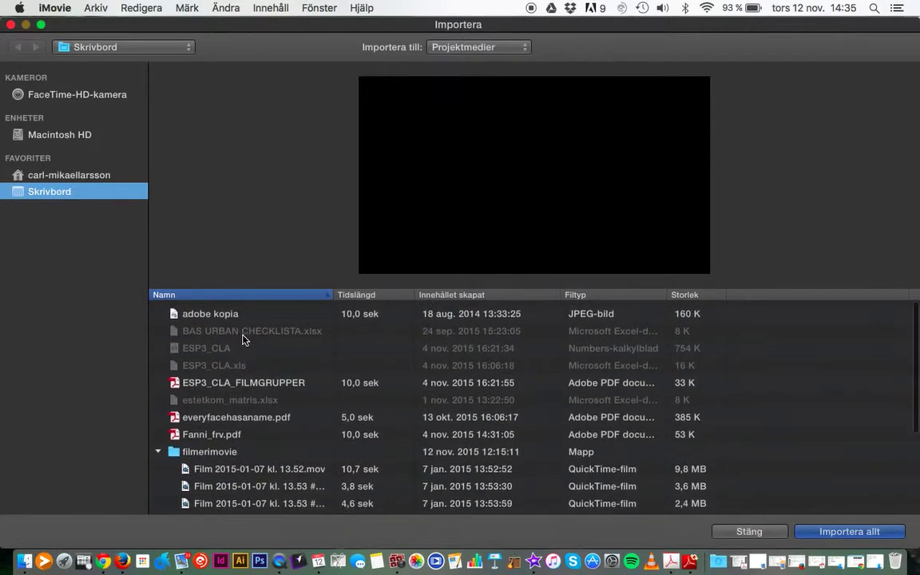
{"action": "scroll", "coordinate": [242, 320], "scroll_direction": "down", "scroll_amount": 6}
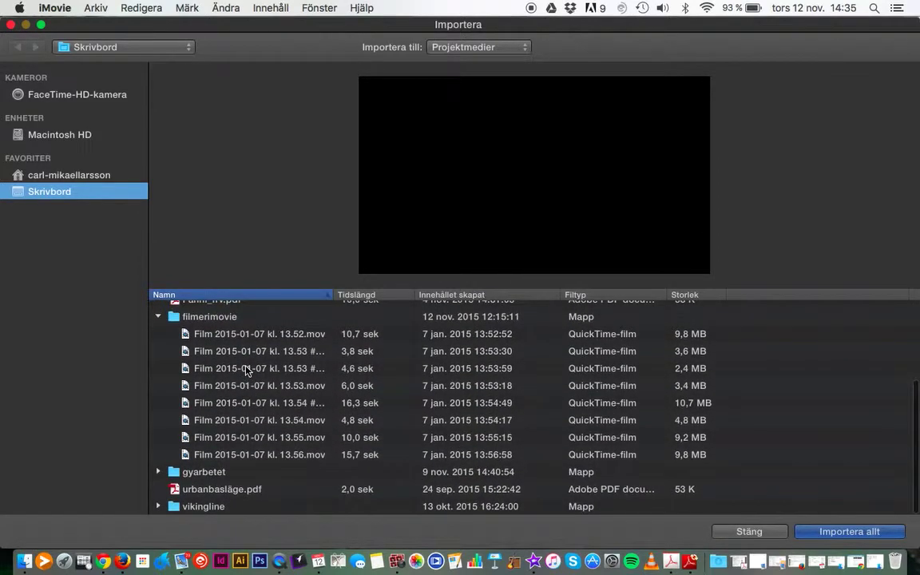
{"action": "scroll", "coordinate": [246, 370], "scroll_direction": "up", "scroll_amount": 5}
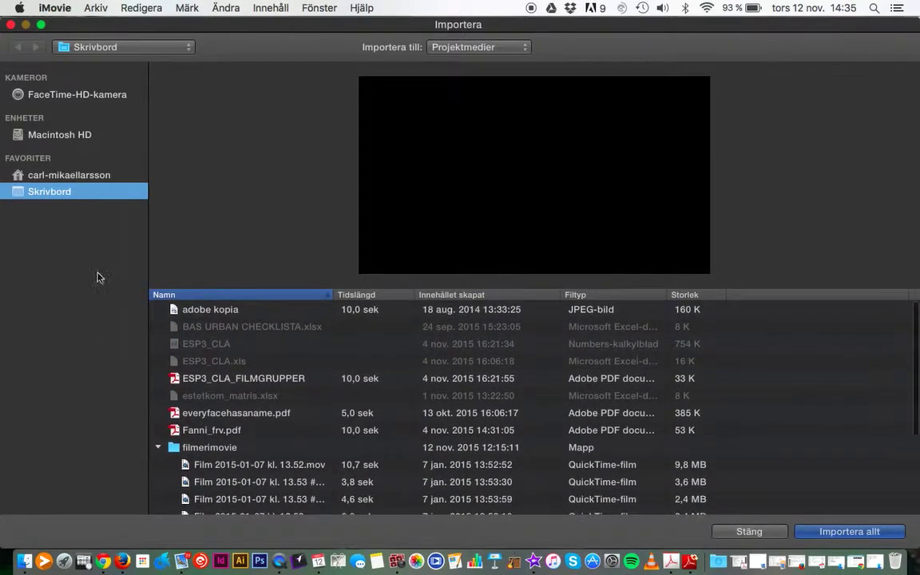
Step: Browse the home folder for importable media, examining the contents of its Filmer and Bilder folders
{"action": "left_click", "coordinate": [58, 174]}
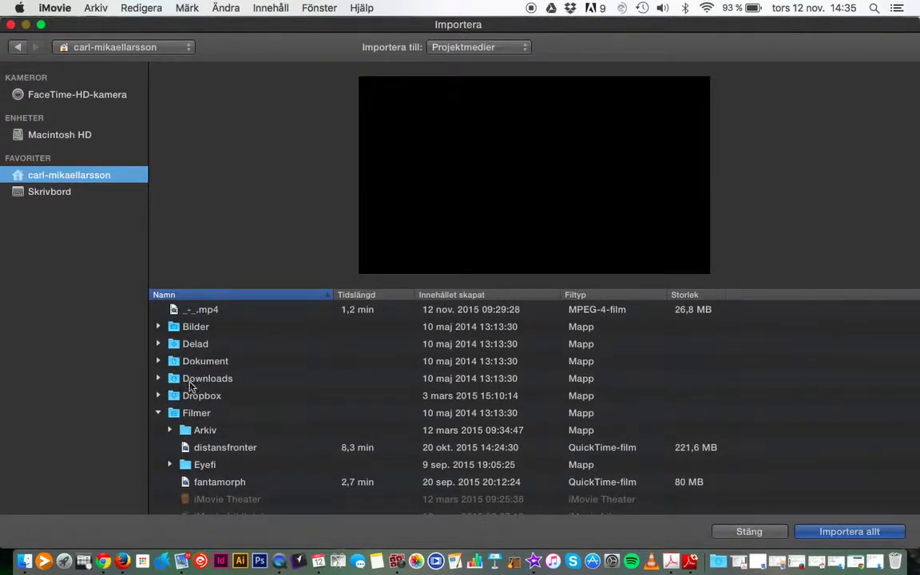
{"action": "scroll", "coordinate": [250, 452], "scroll_direction": "down", "scroll_amount": 3}
{"action": "scroll", "coordinate": [250, 452], "scroll_direction": "down", "scroll_amount": 3}
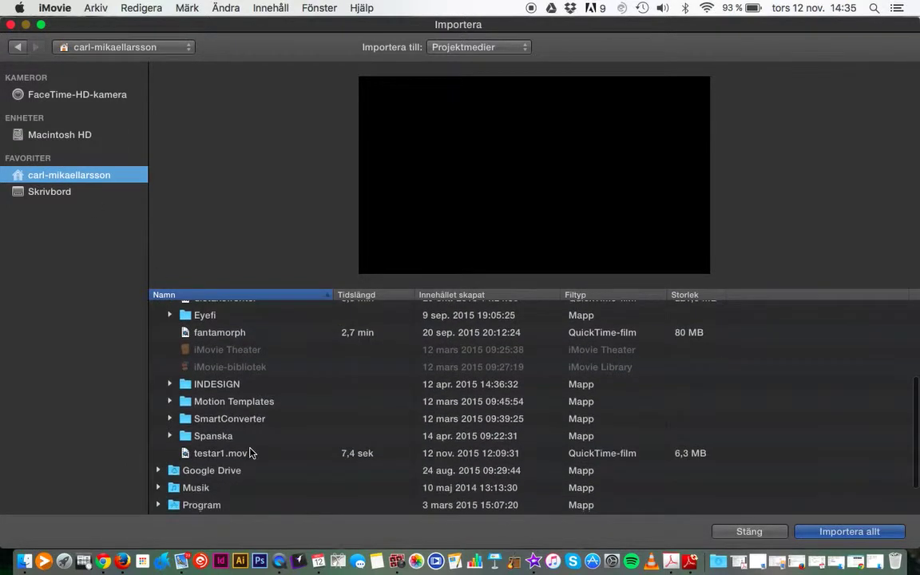
{"action": "scroll", "coordinate": [250, 452], "scroll_direction": "up", "scroll_amount": 3}
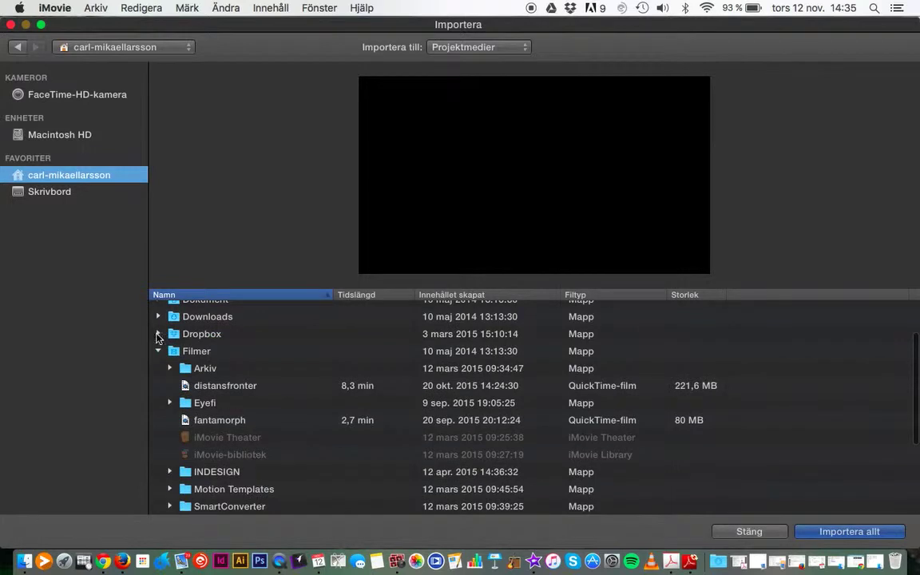
{"action": "left_click", "coordinate": [159, 351]}
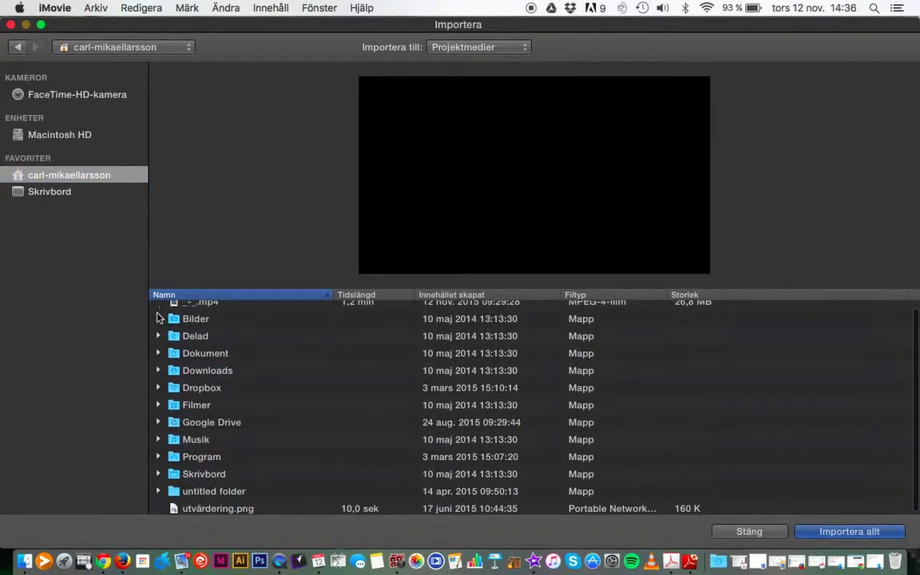
{"action": "left_click", "coordinate": [158, 319]}
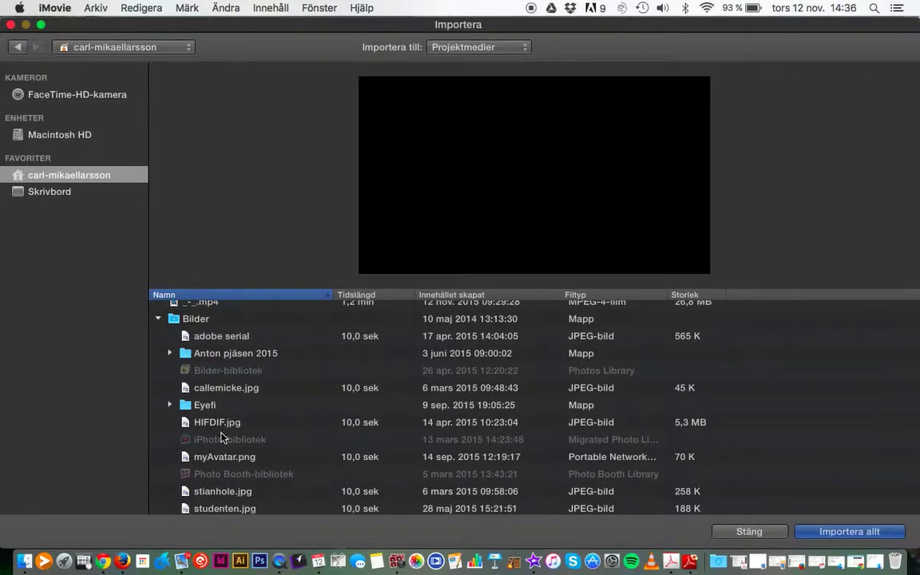
{"action": "scroll", "coordinate": [224, 444], "scroll_direction": "down", "scroll_amount": 2}
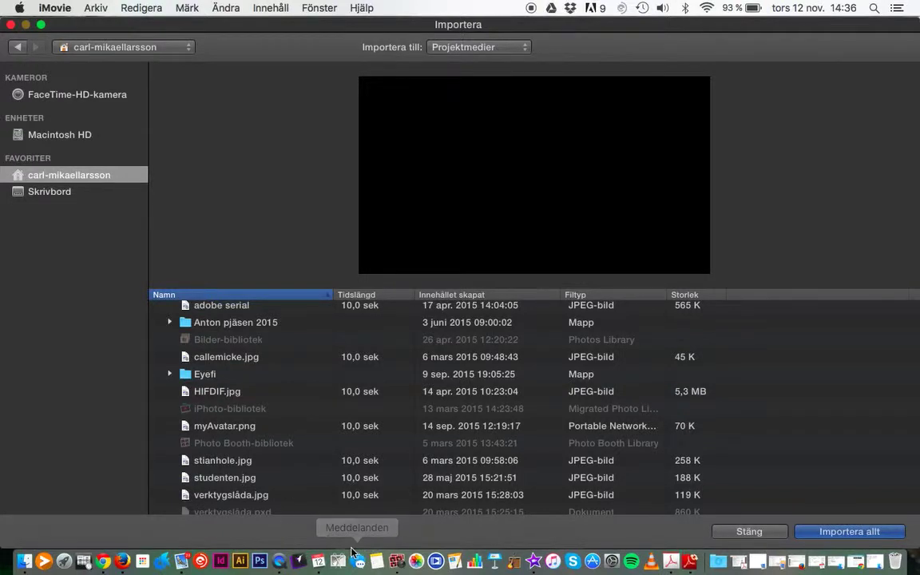
{"action": "left_click", "coordinate": [397, 562]}
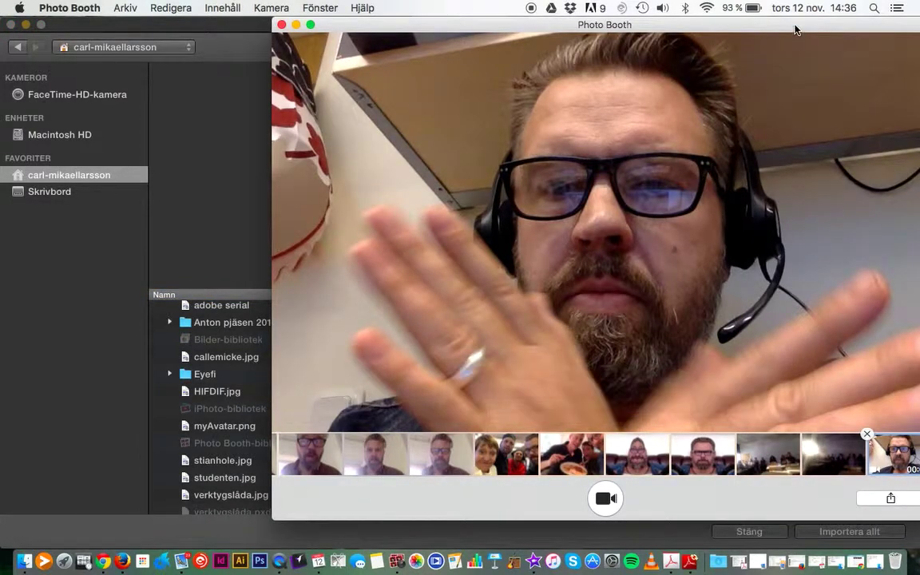
{"action": "left_click_drag", "start_coordinate": [791, 38], "coordinate": [645, 39]}
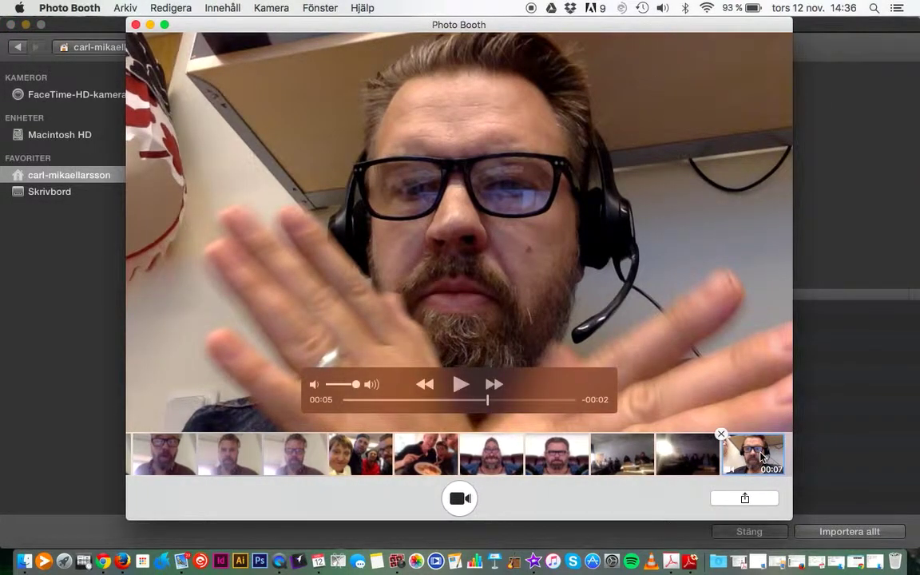
{"action": "left_click", "coordinate": [125, 9]}
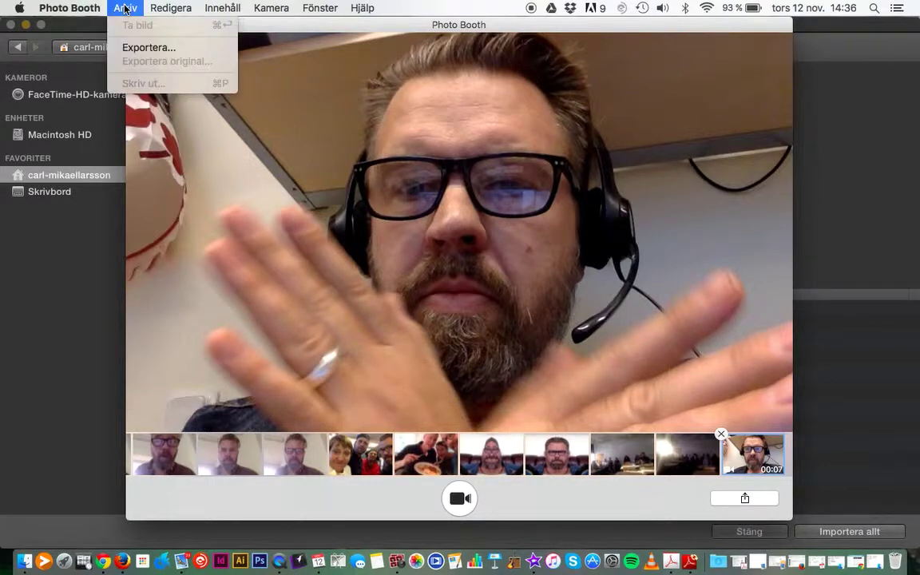
{"action": "left_click", "coordinate": [142, 49]}
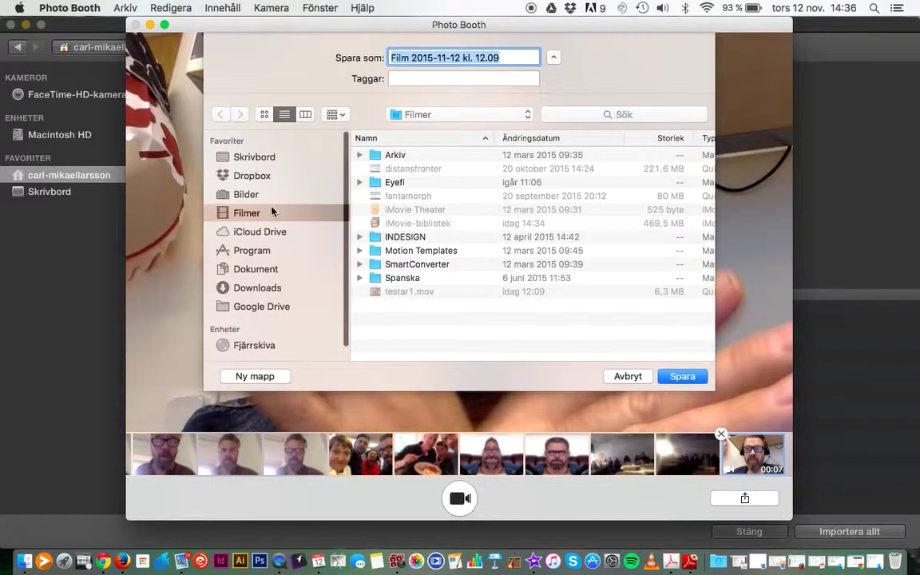
{"action": "left_click", "coordinate": [266, 158]}
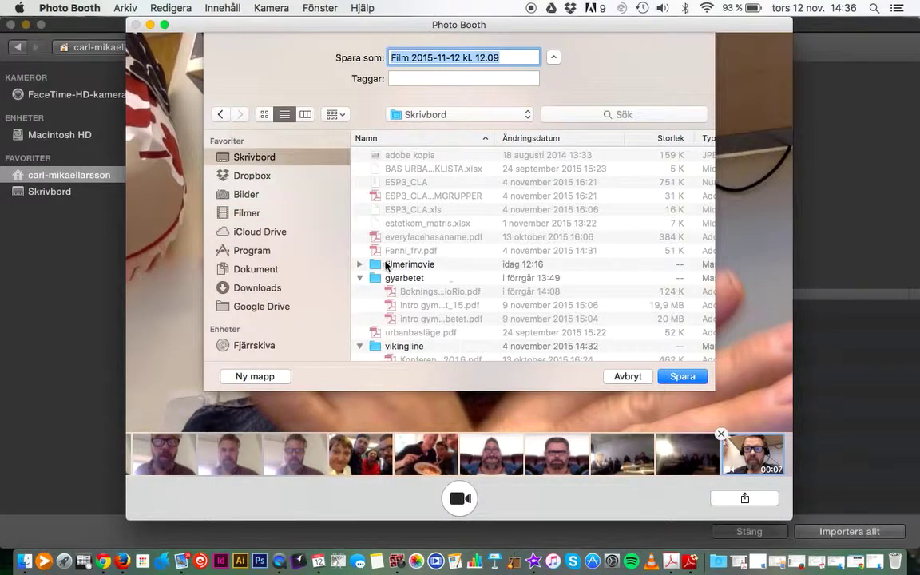
{"action": "left_click", "coordinate": [360, 265]}
{"action": "left_click", "coordinate": [398, 266]}
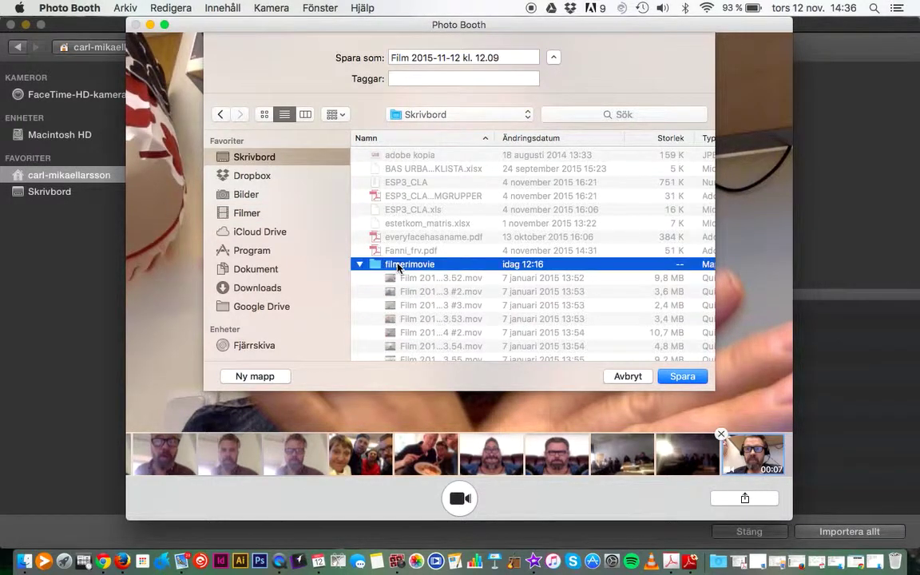
{"action": "left_click", "coordinate": [627, 376]}
{"action": "left_click", "coordinate": [49, 272]}
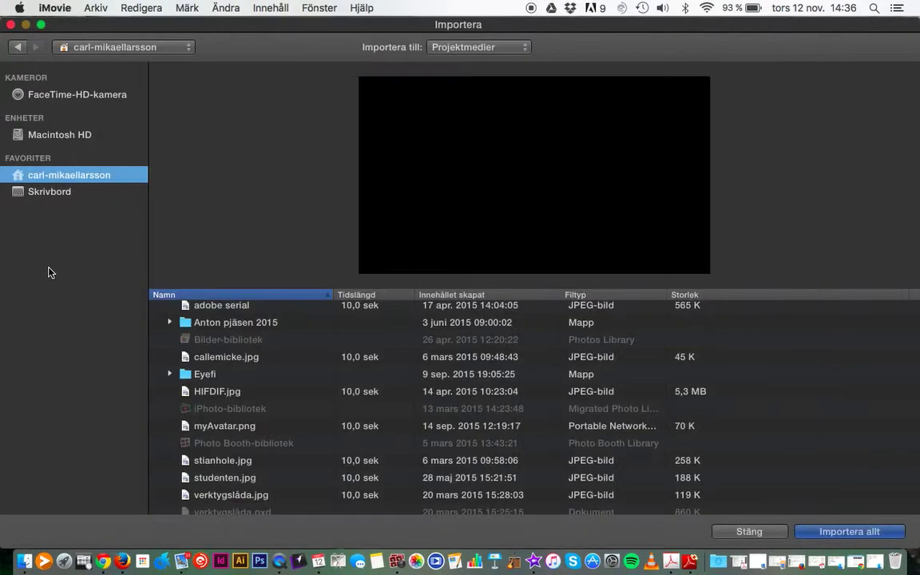
Step: Import all the video clips in the filmerimovie folder on Skrivbord into the project media
{"action": "left_click", "coordinate": [62, 193]}
{"action": "scroll", "coordinate": [196, 323], "scroll_direction": "down", "scroll_amount": 3}
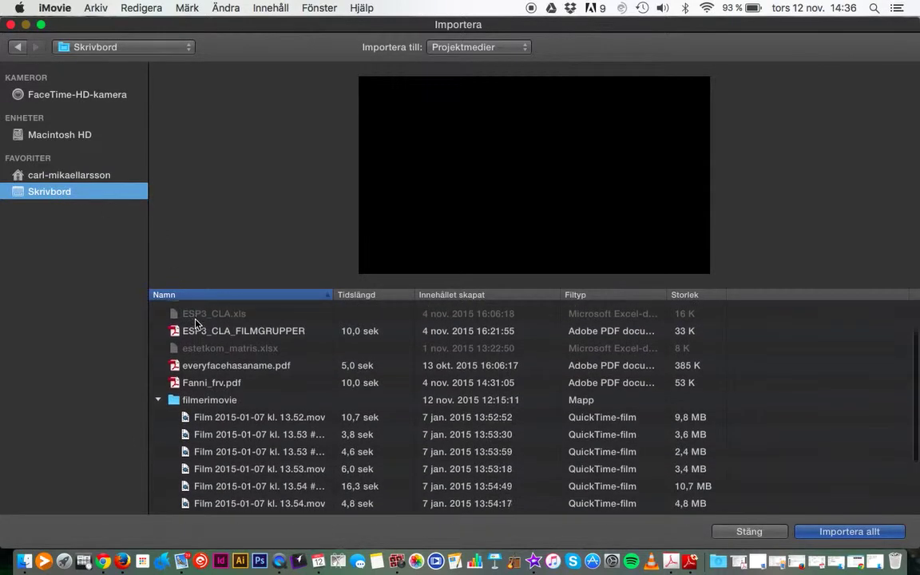
{"action": "left_click", "coordinate": [199, 393]}
{"action": "scroll", "coordinate": [208, 383], "scroll_direction": "down", "scroll_amount": 4}
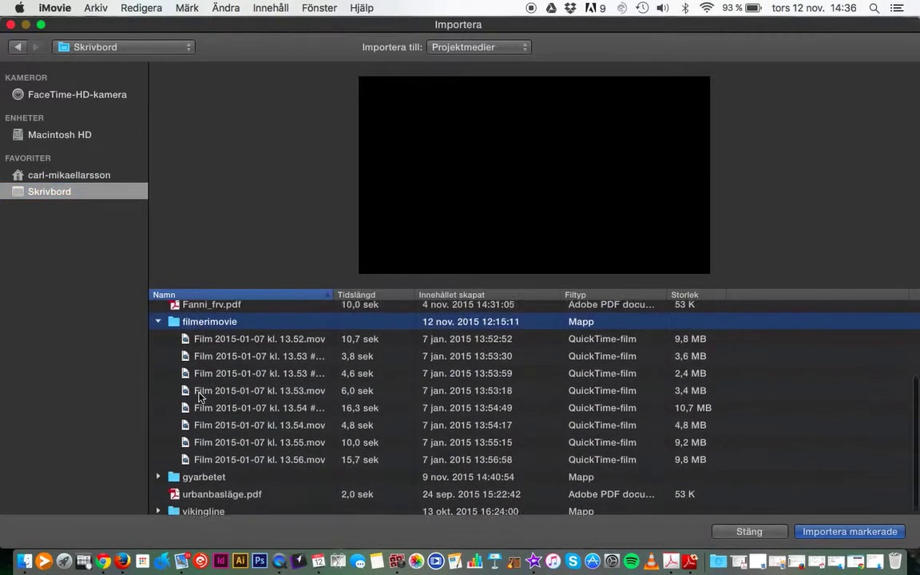
{"action": "left_click", "coordinate": [228, 335]}
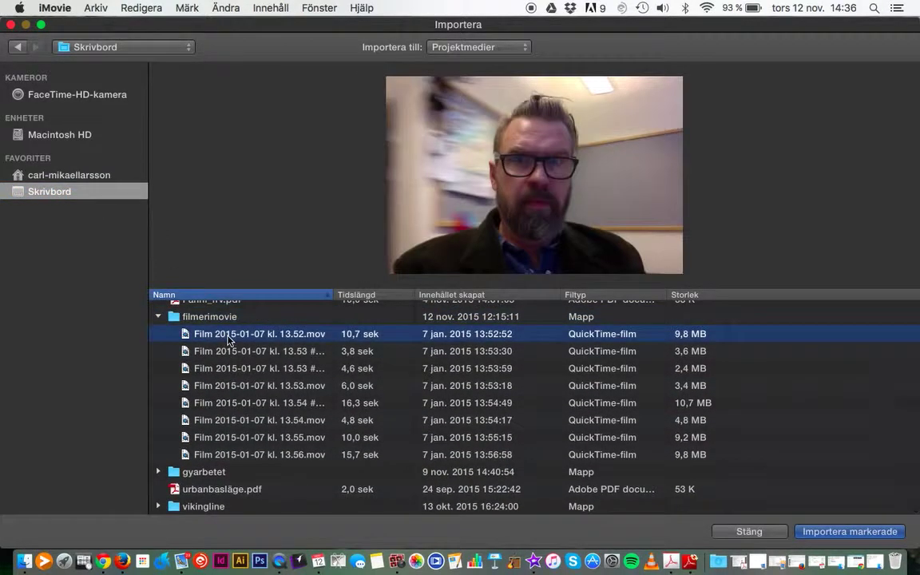
{"action": "left_click", "coordinate": [257, 454], "text": "shift"}
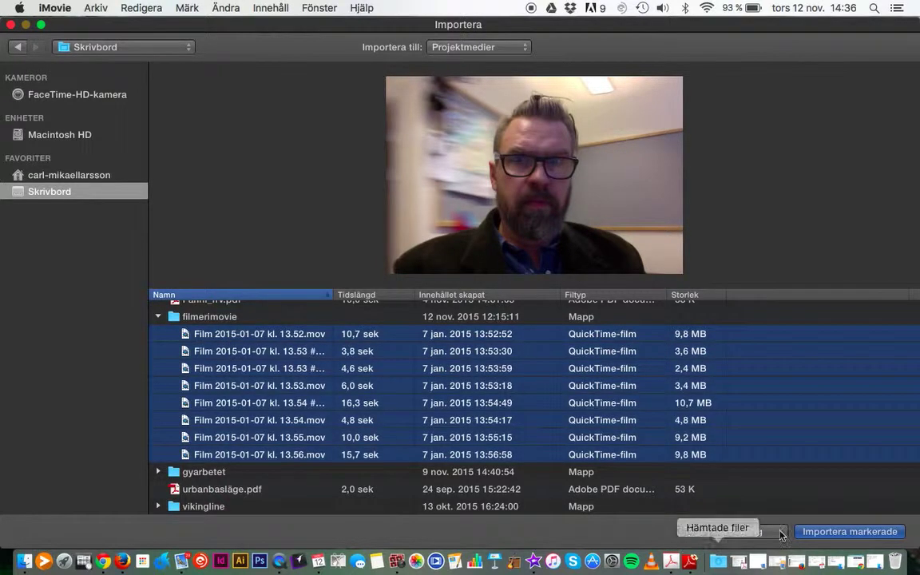
{"action": "left_click", "coordinate": [818, 531]}
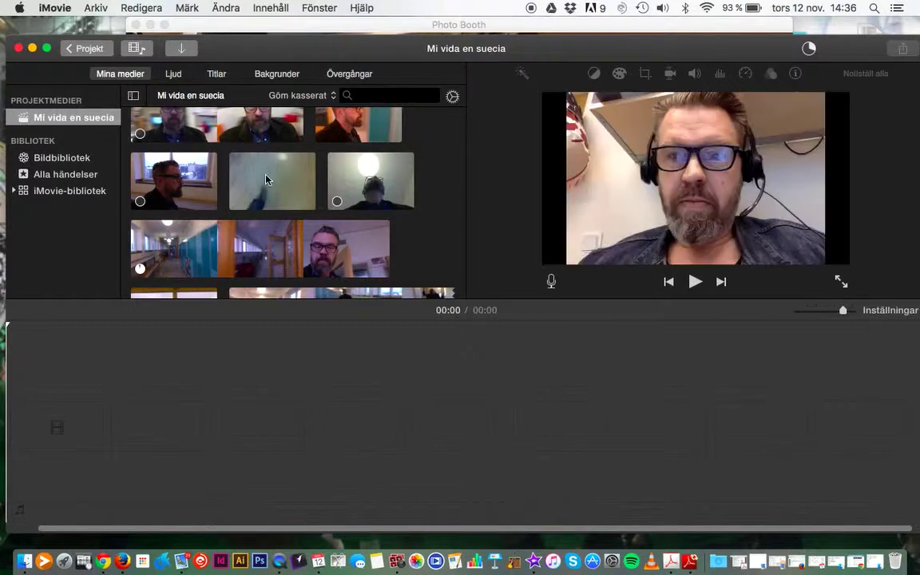
Step: Add the entire 6.0-second clip from the project media to the empty timeline
{"action": "scroll", "coordinate": [266, 180], "scroll_direction": "up", "scroll_amount": 2}
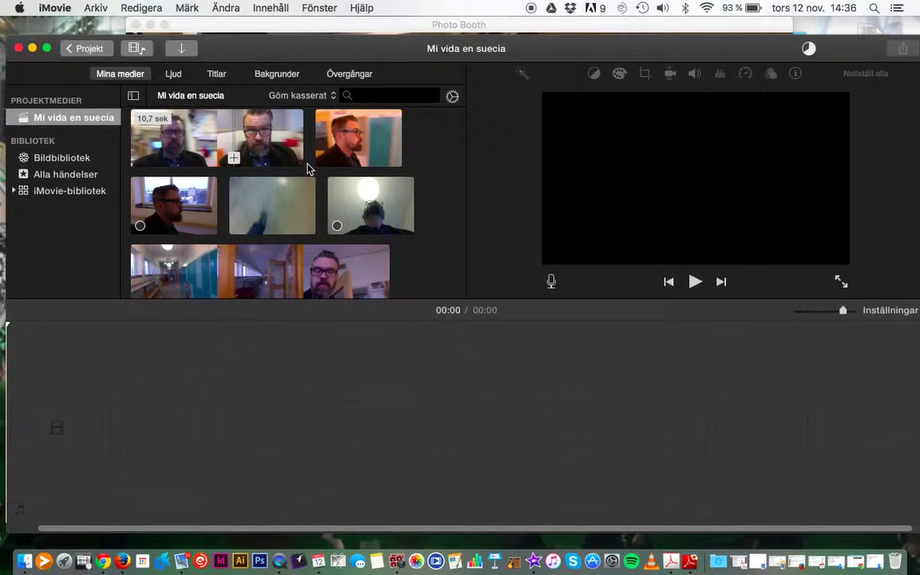
{"action": "left_click", "coordinate": [358, 142]}
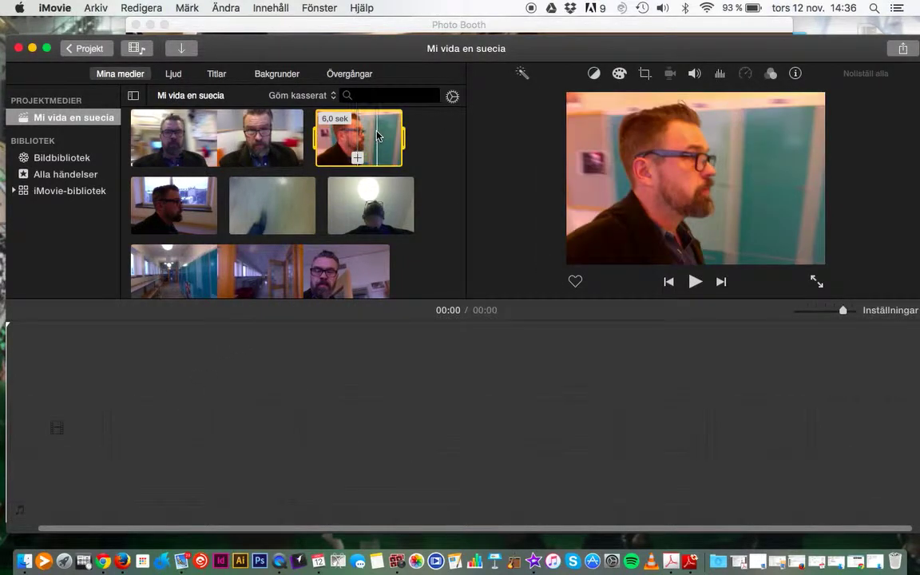
{"action": "left_click_drag", "start_coordinate": [377, 136], "coordinate": [115, 412]}
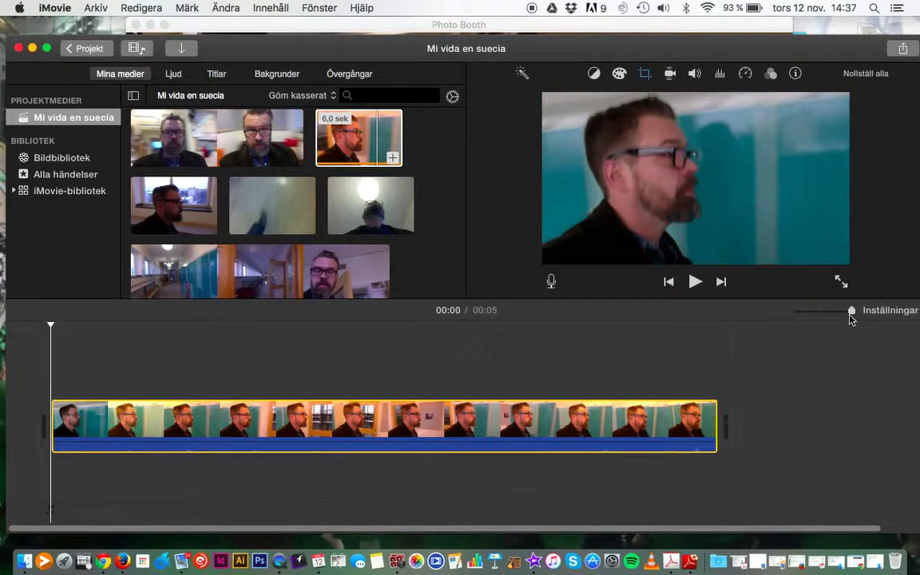
Step: Add an excerpt of about 2.8 seconds from the 10.7-second clip to the timeline and place it after the existing clip
{"action": "left_click_drag", "start_coordinate": [850, 315], "coordinate": [831, 316]}
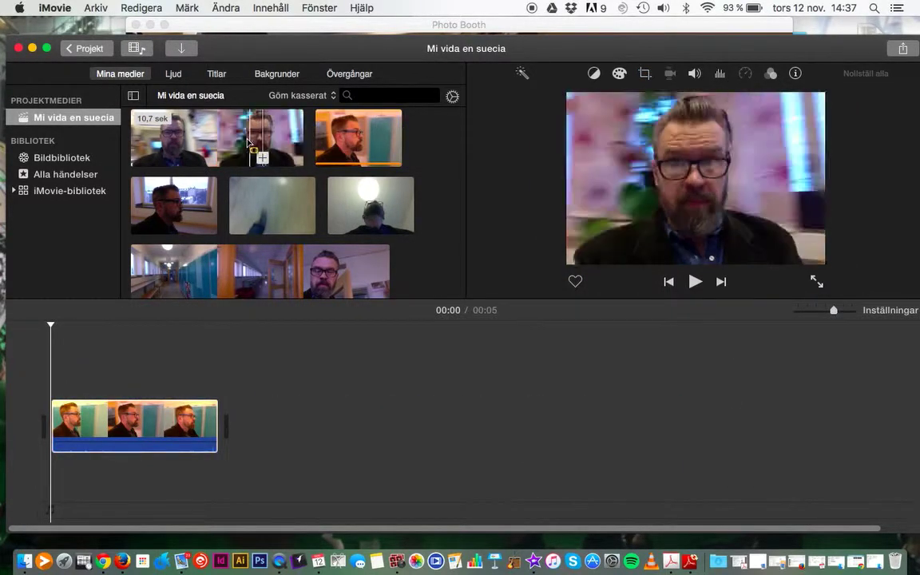
{"action": "left_click_drag", "start_coordinate": [227, 144], "coordinate": [53, 414]}
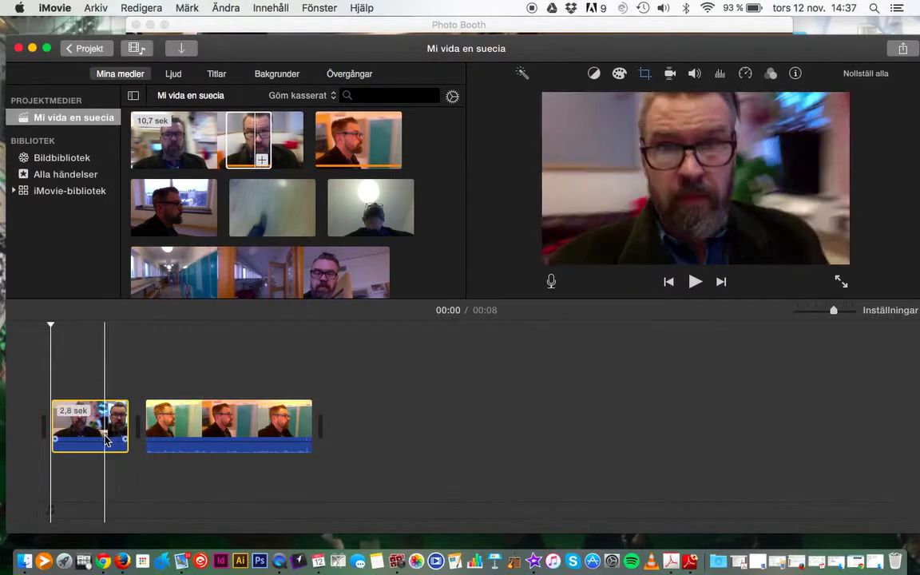
{"action": "left_click_drag", "start_coordinate": [95, 399], "coordinate": [386, 439]}
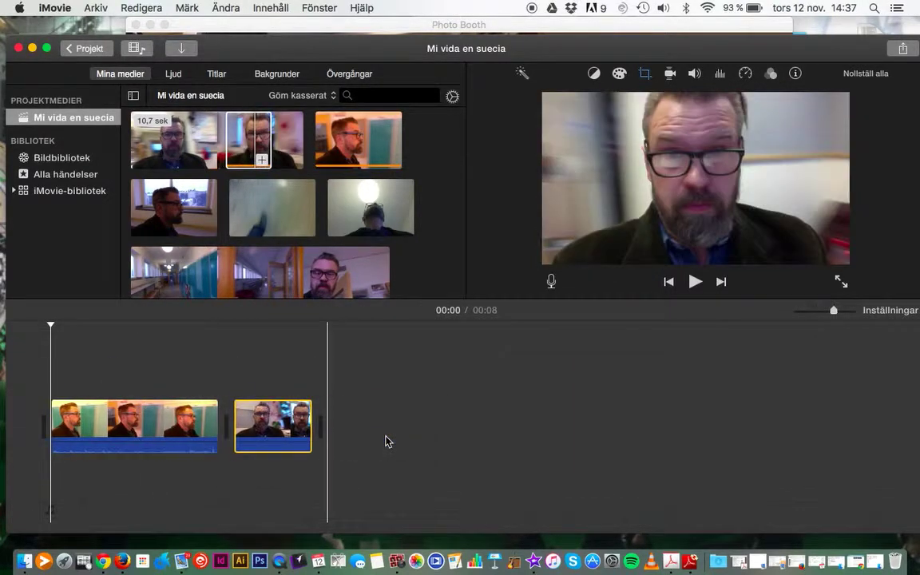
Step: Split the first timeline clip about 2.8 seconds in and play the timeline from its second part
{"action": "left_click", "coordinate": [131, 426]}
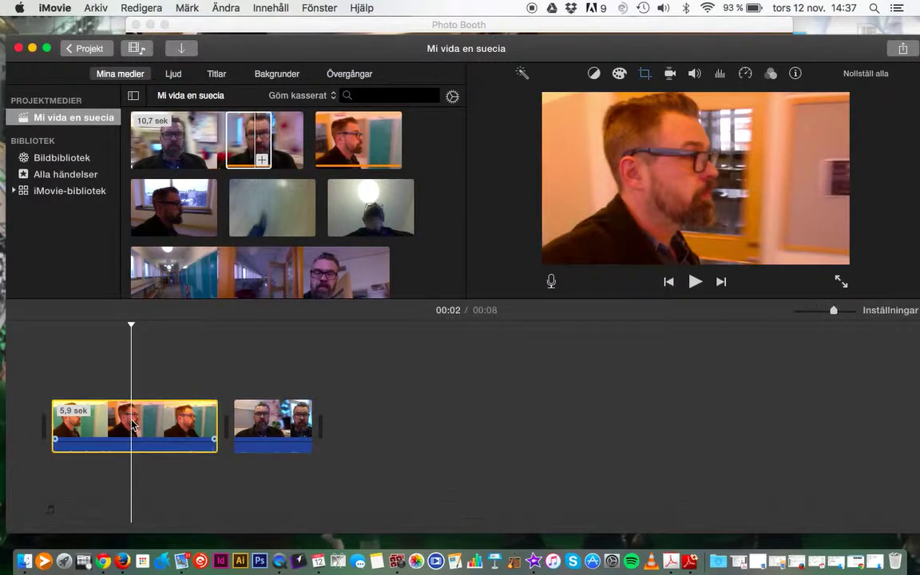
{"action": "right_click", "coordinate": [132, 426]}
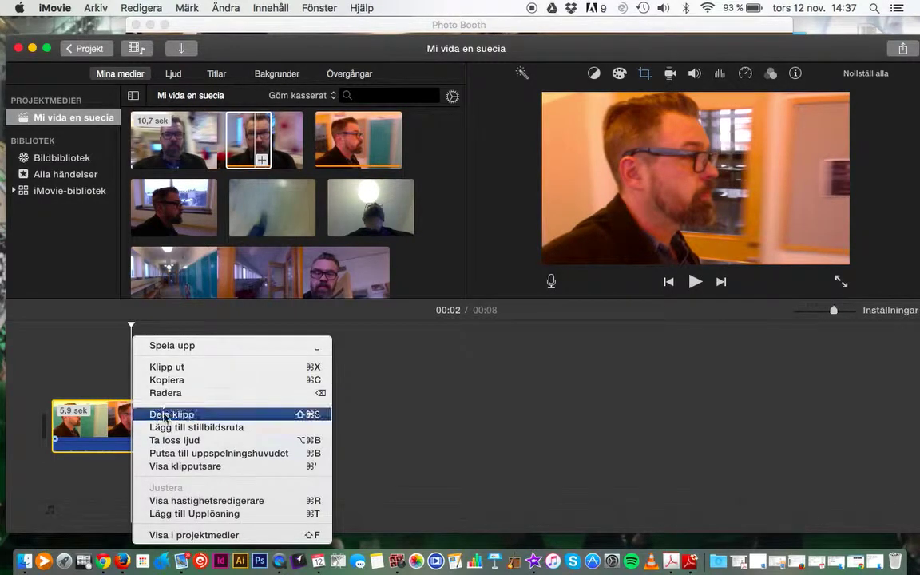
{"action": "left_click", "coordinate": [166, 415]}
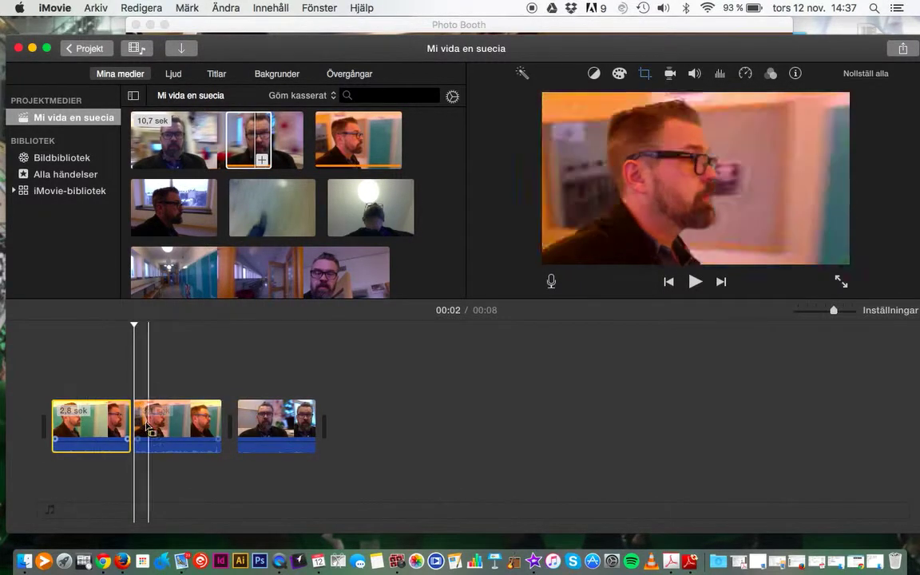
{"action": "left_click", "coordinate": [183, 420]}
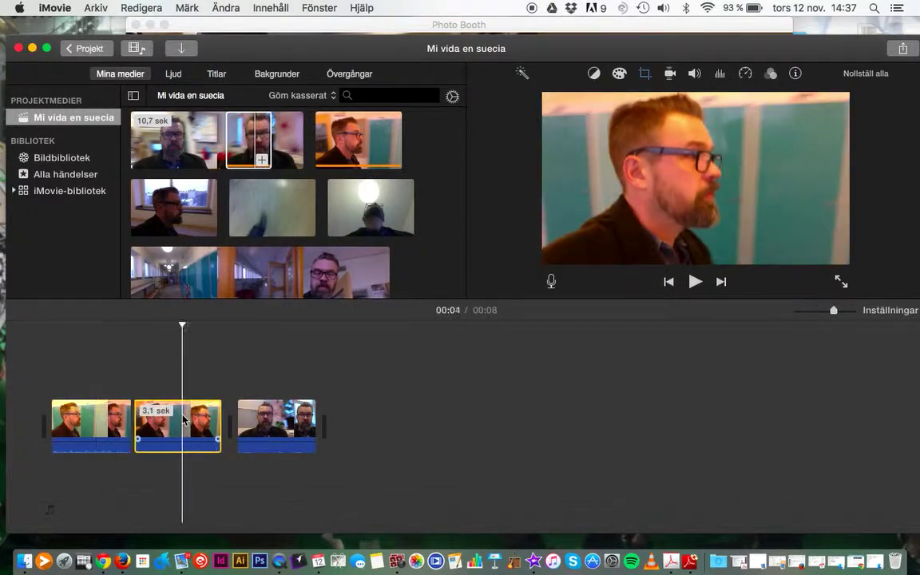
{"action": "key", "text": "space"}
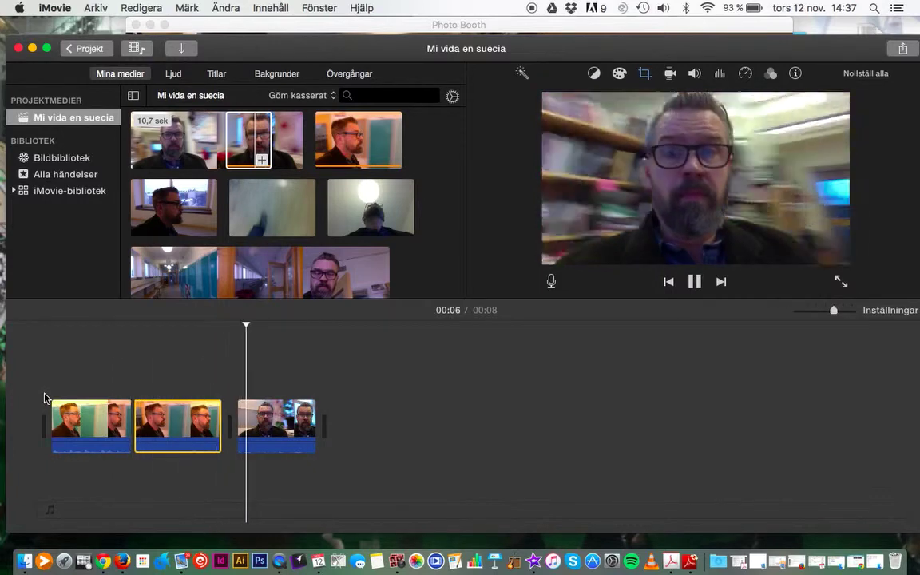
{"action": "key", "text": "space"}
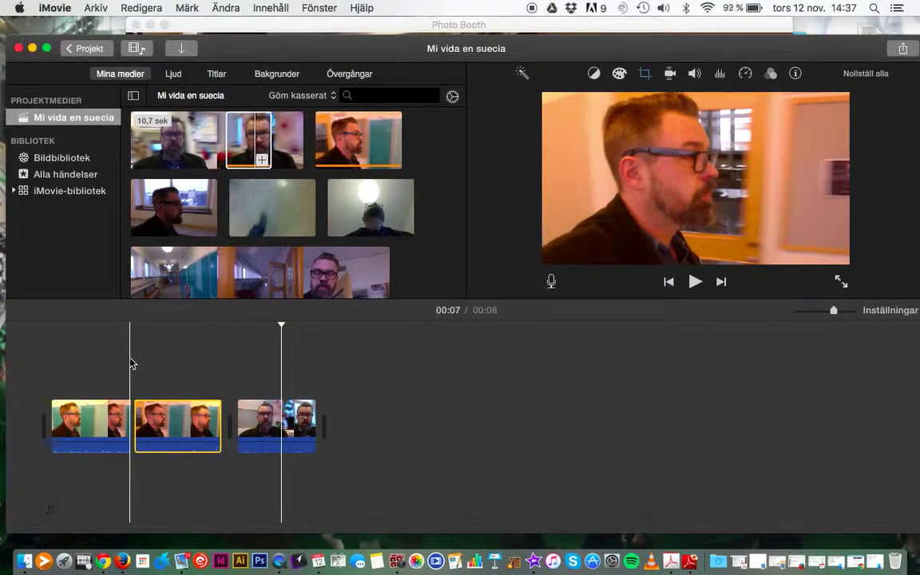
Step: Apply the Auto colour balance to the first timeline clip
{"action": "left_click", "coordinate": [102, 425]}
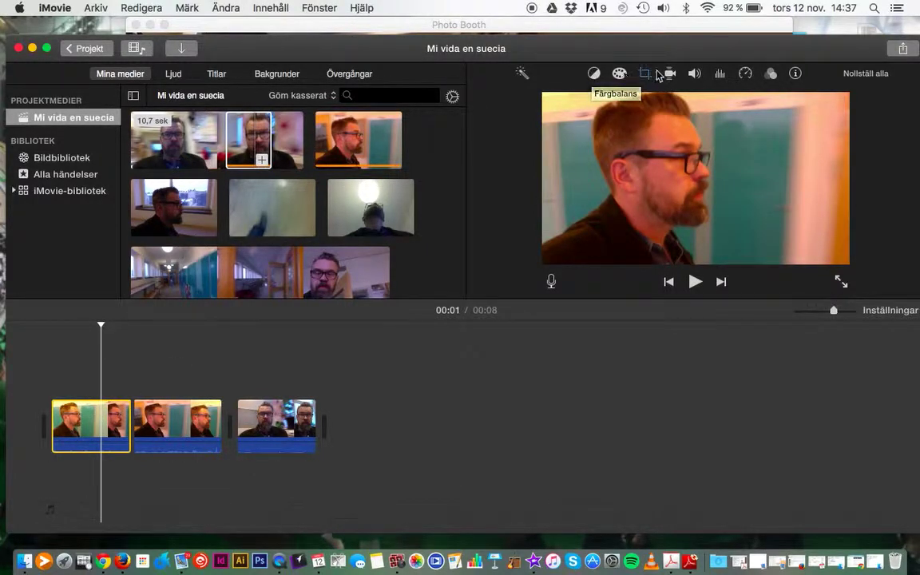
{"action": "left_click", "coordinate": [595, 74]}
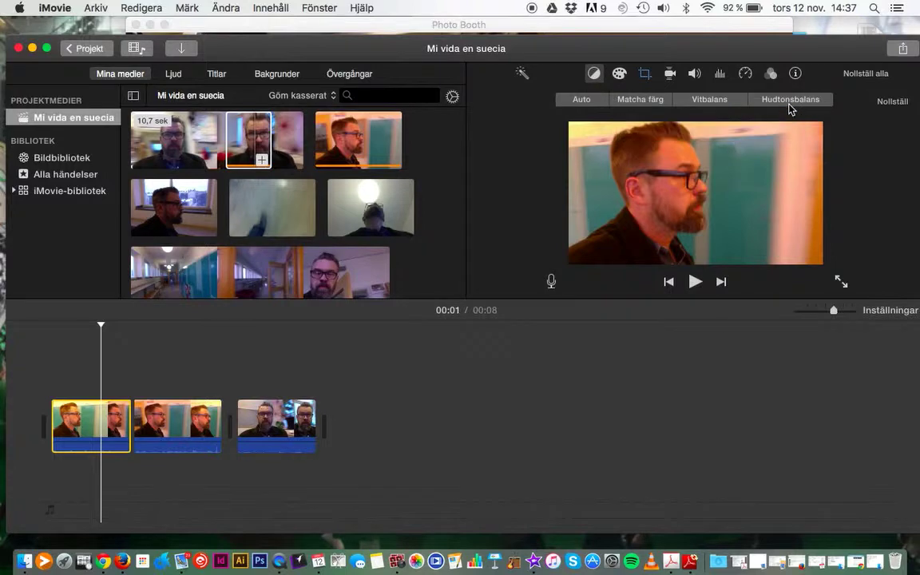
{"action": "left_click", "coordinate": [581, 99]}
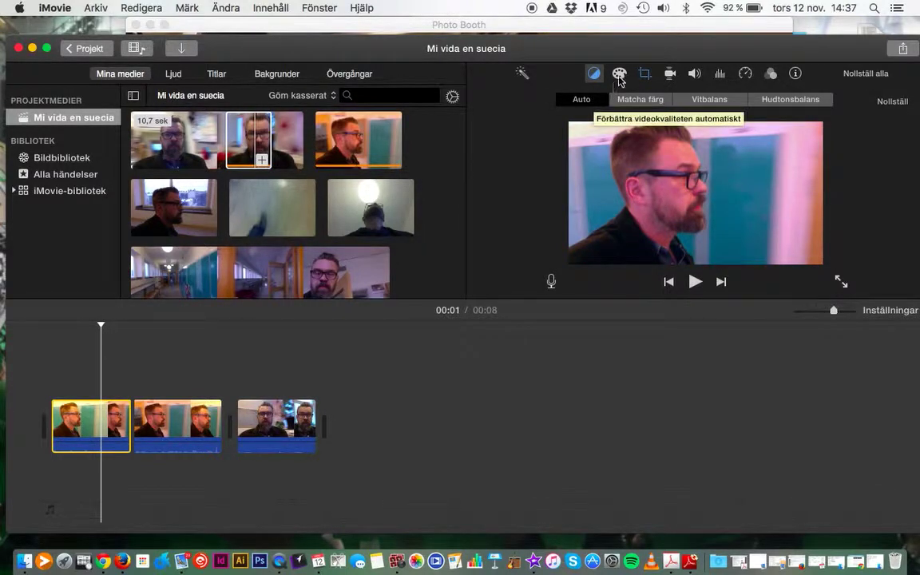
Step: Try stronger contrast and zero saturation on the first timeline clip, reset the colour correction, and reduce only the saturation to its minimum
{"action": "left_click", "coordinate": [619, 75]}
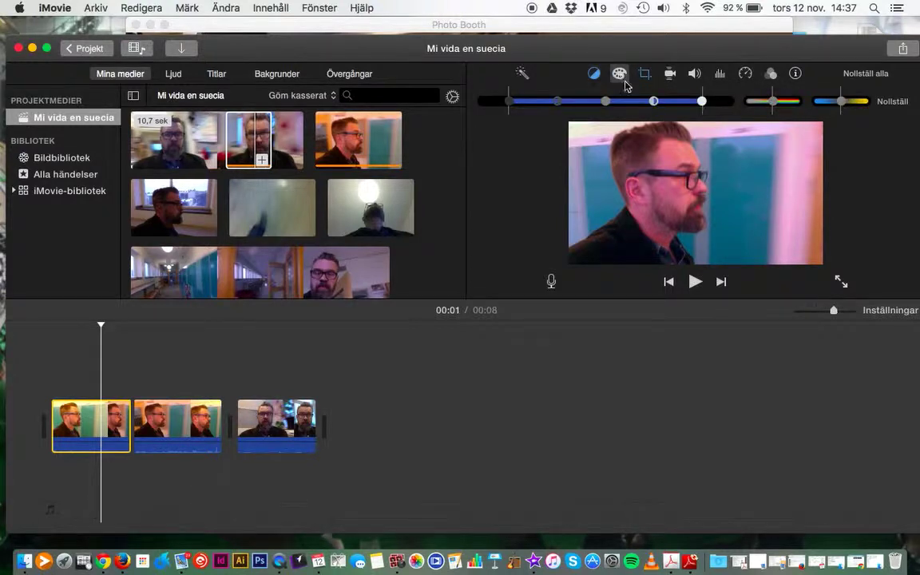
{"action": "mouse_move", "coordinate": [653, 101]}
{"action": "left_mouse_down"}
{"action": "mouse_move", "coordinate": [615, 104]}
{"action": "mouse_move", "coordinate": [688, 110]}
{"action": "mouse_move", "coordinate": [651, 113]}
{"action": "mouse_move", "coordinate": [663, 118]}
{"action": "left_mouse_up"}
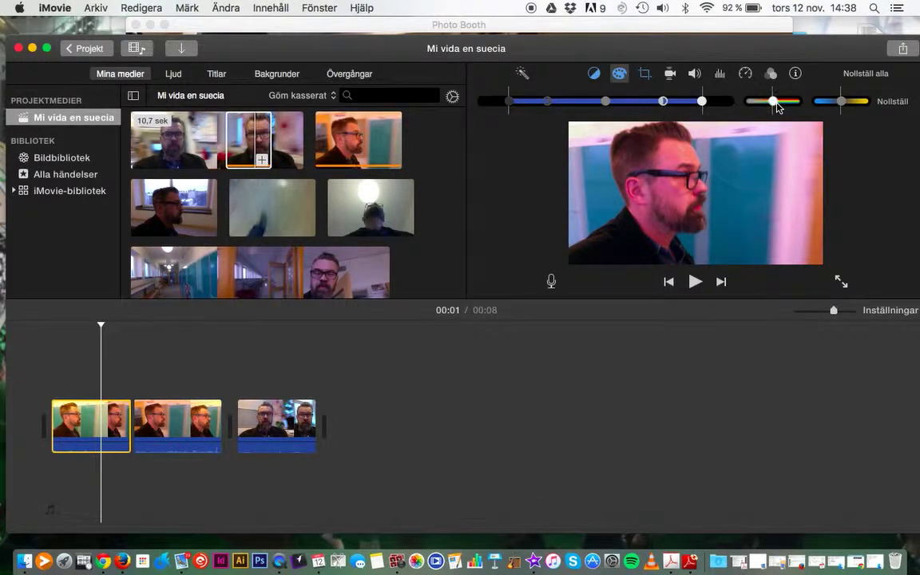
{"action": "left_click_drag", "start_coordinate": [778, 108], "coordinate": [753, 112]}
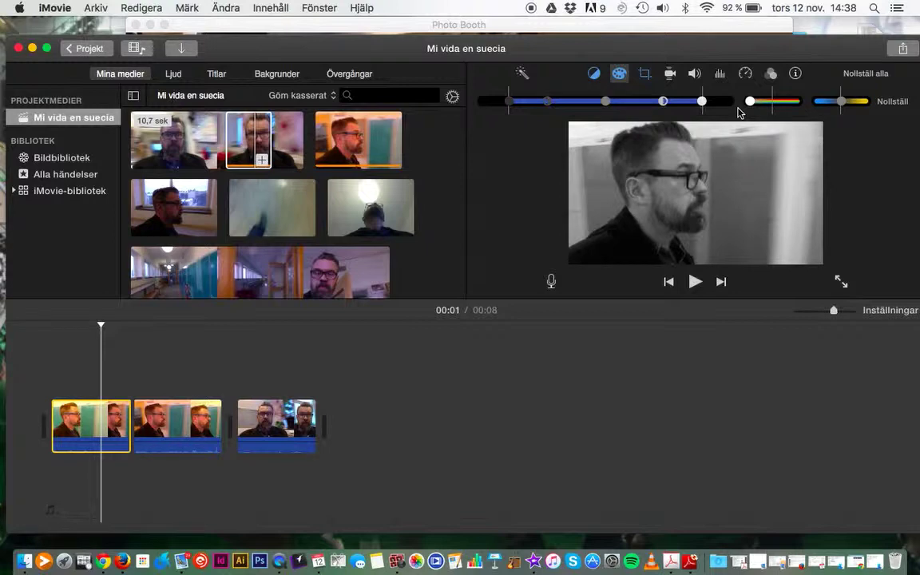
{"action": "left_click", "coordinate": [894, 102]}
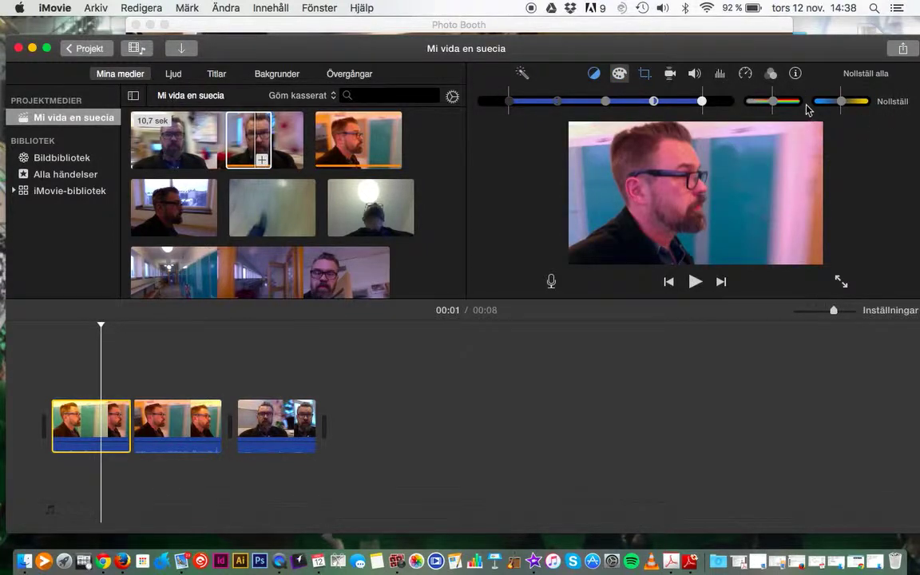
{"action": "left_click_drag", "start_coordinate": [774, 103], "coordinate": [728, 106]}
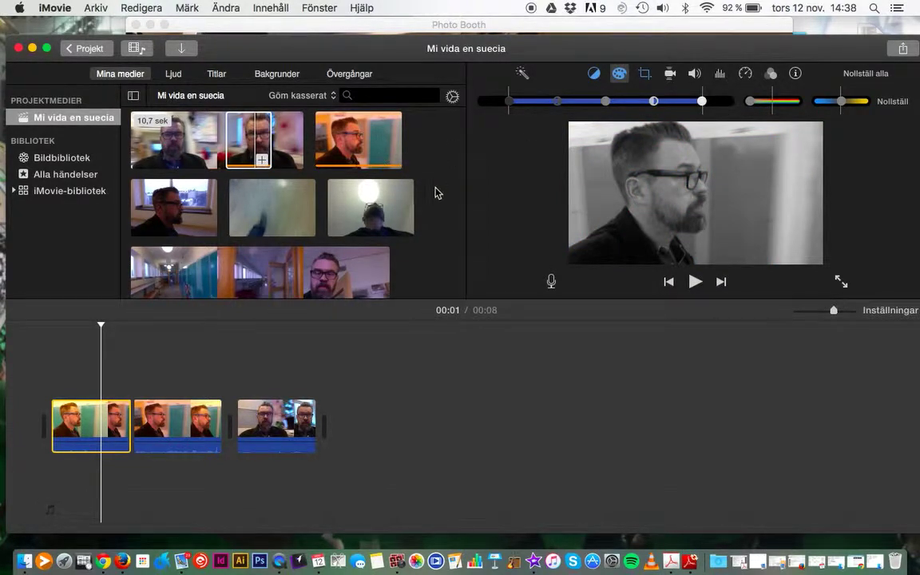
Step: Insert a short excerpt from the middle of the 6.0-second media clip between the first and second timeline clips
{"action": "left_click", "coordinate": [255, 140]}
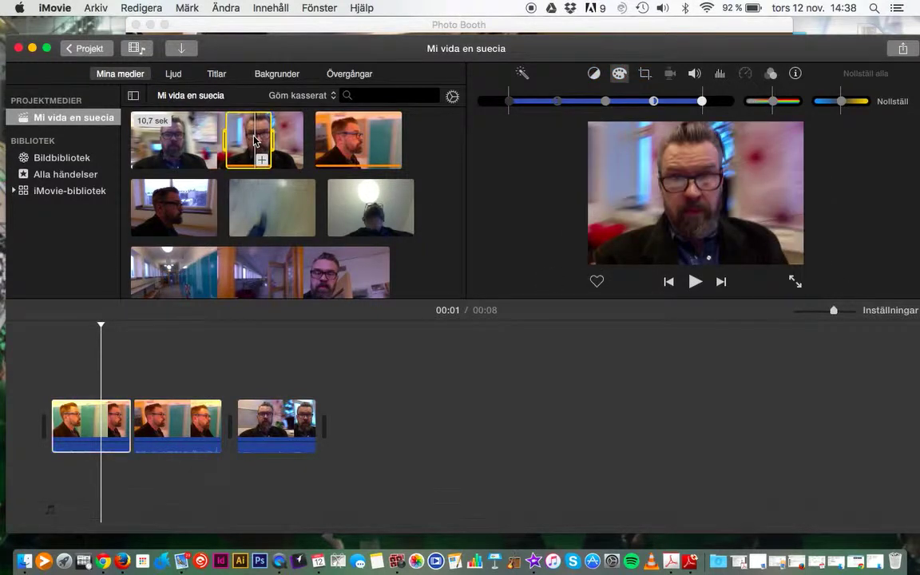
{"action": "left_click", "coordinate": [353, 140]}
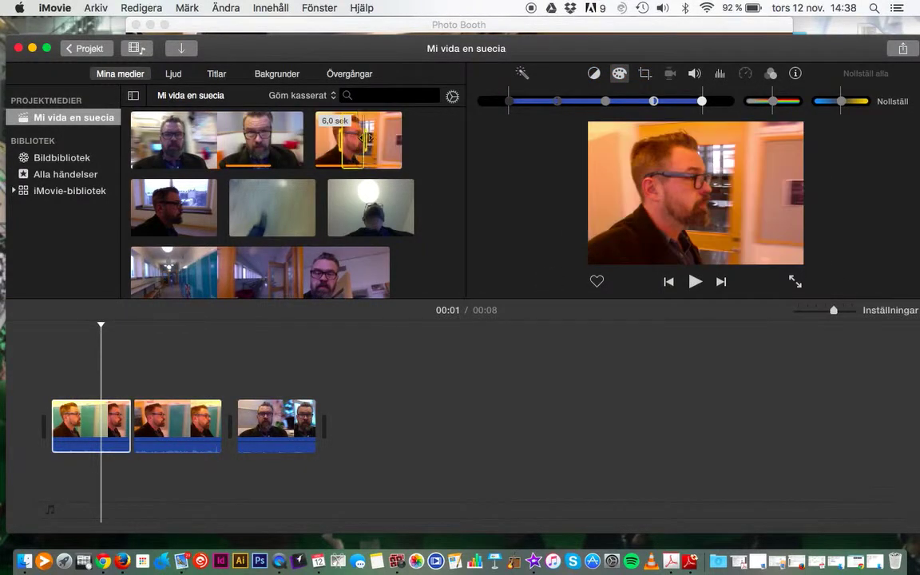
{"action": "left_click_drag", "start_coordinate": [356, 140], "coordinate": [140, 444]}
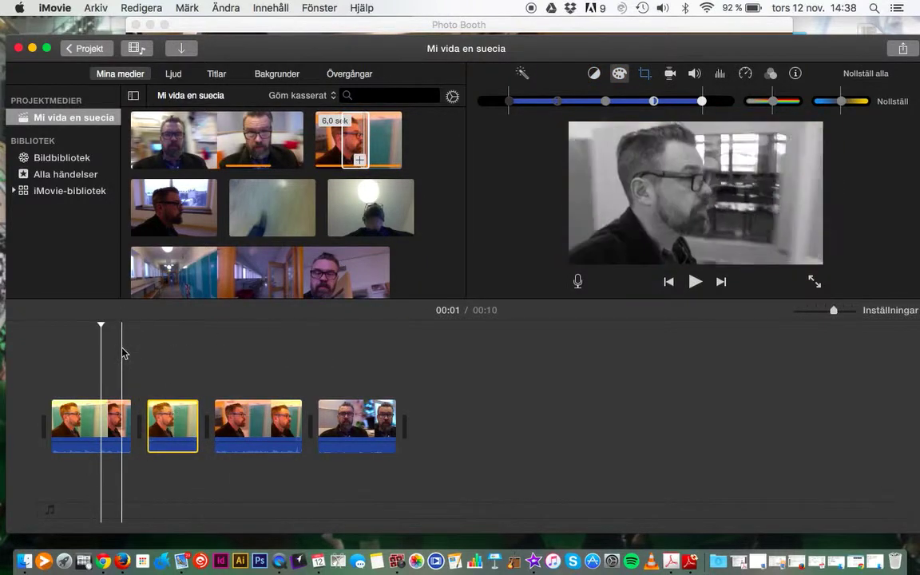
Step: Play the timeline from the first clip into the second and stop the playback
{"action": "key", "text": "space"}
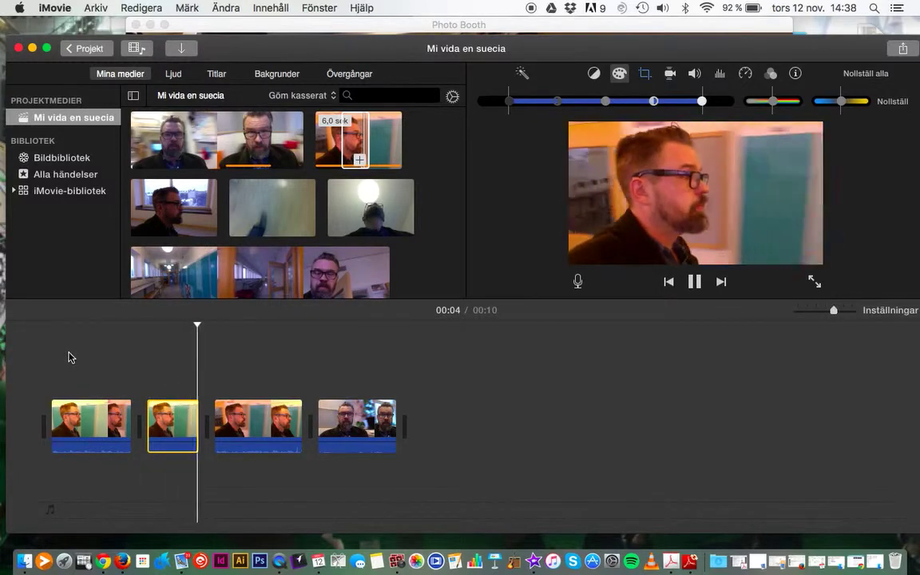
{"action": "left_click", "coordinate": [137, 343]}
{"action": "key", "text": "space"}
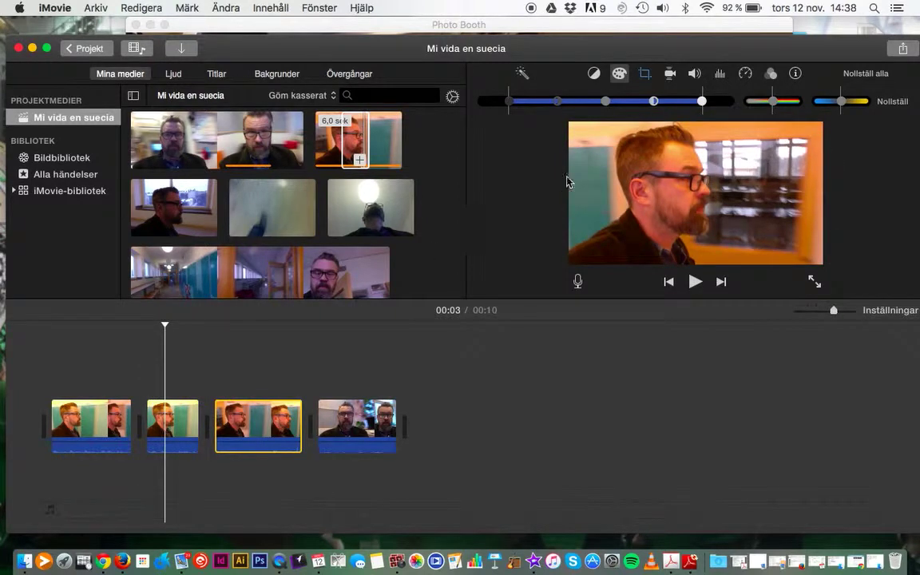
Step: Try rotating the third timeline clip through a full turn in quarter-turn steps
{"action": "left_click", "coordinate": [646, 73]}
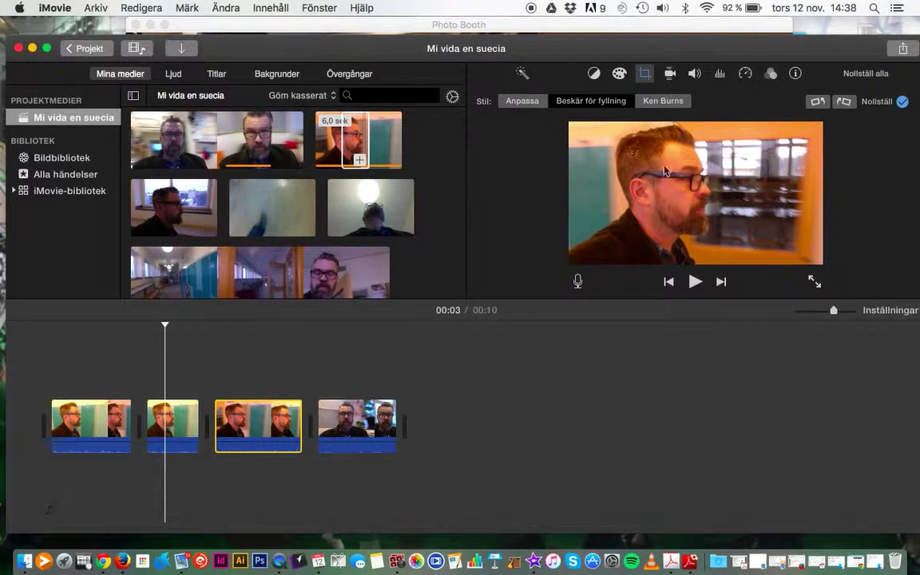
{"action": "left_click", "coordinate": [819, 102]}
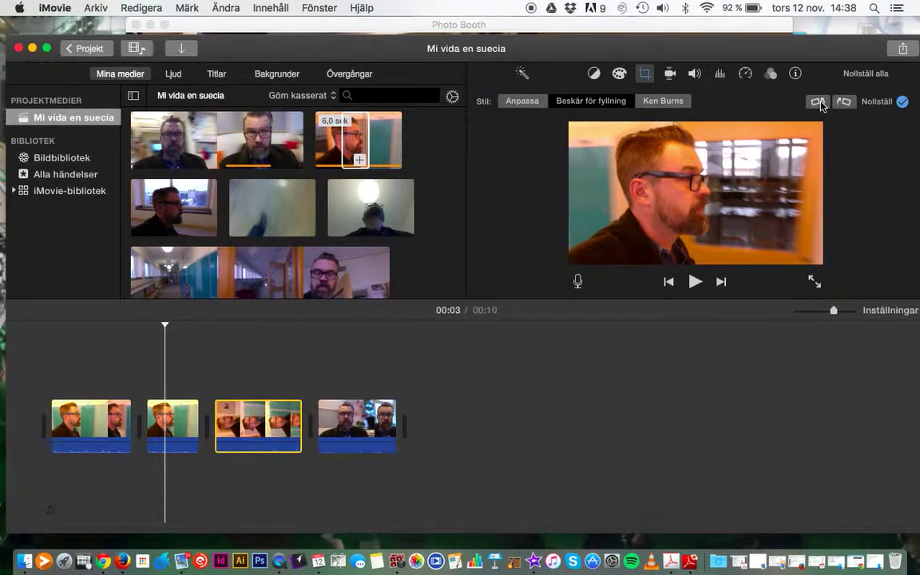
{"action": "left_click", "coordinate": [819, 102]}
{"action": "left_click", "coordinate": [819, 102]}
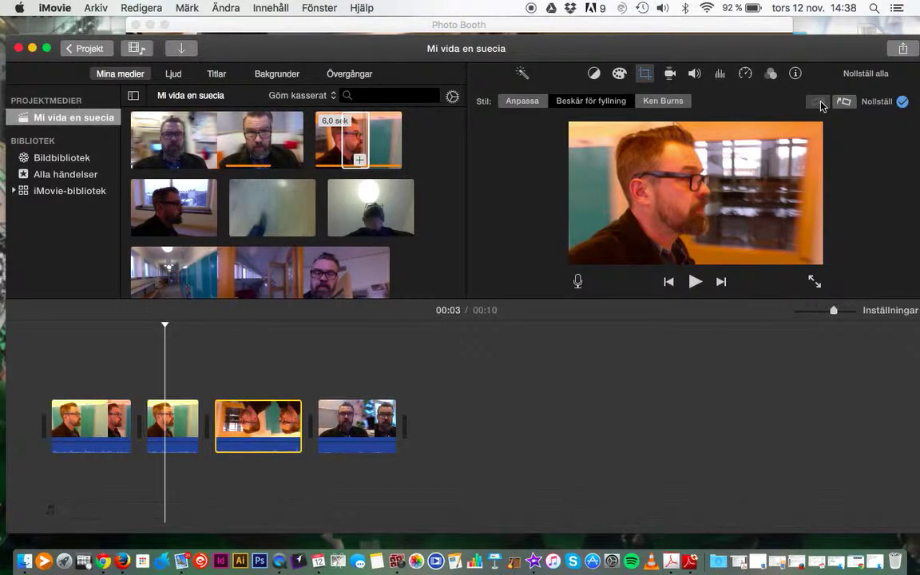
{"action": "left_click", "coordinate": [819, 102]}
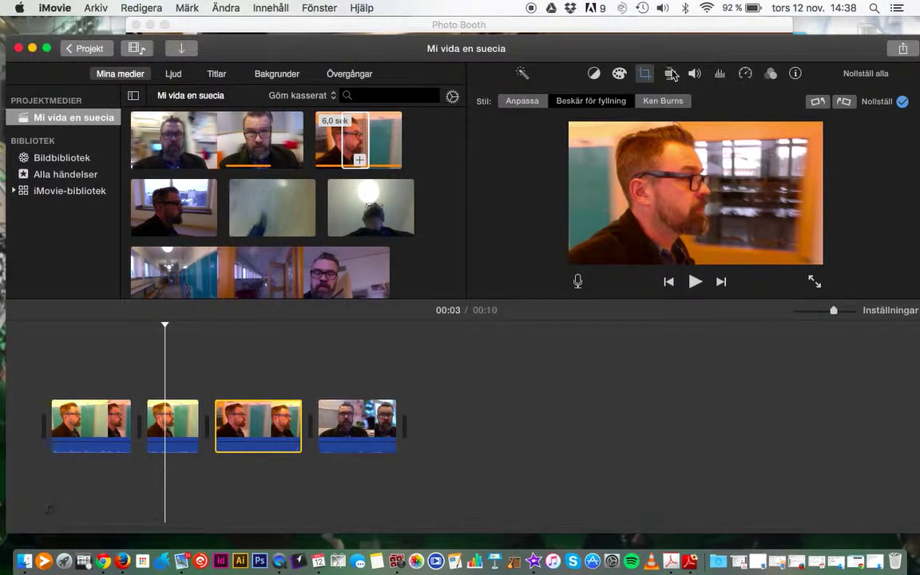
Step: Show the stabilisation settings of the third timeline clip and lower its volume slightly below 100 %
{"action": "left_click", "coordinate": [671, 74]}
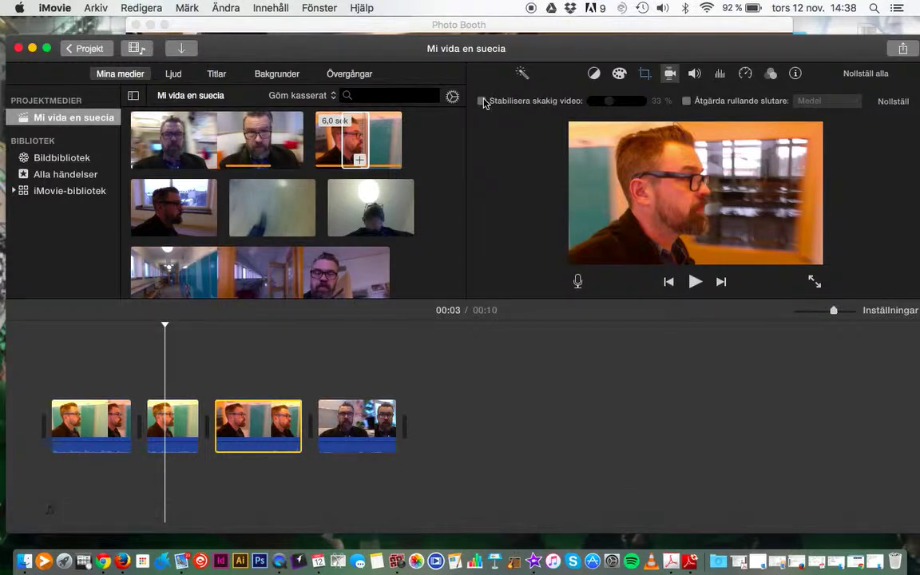
{"action": "left_click", "coordinate": [695, 74]}
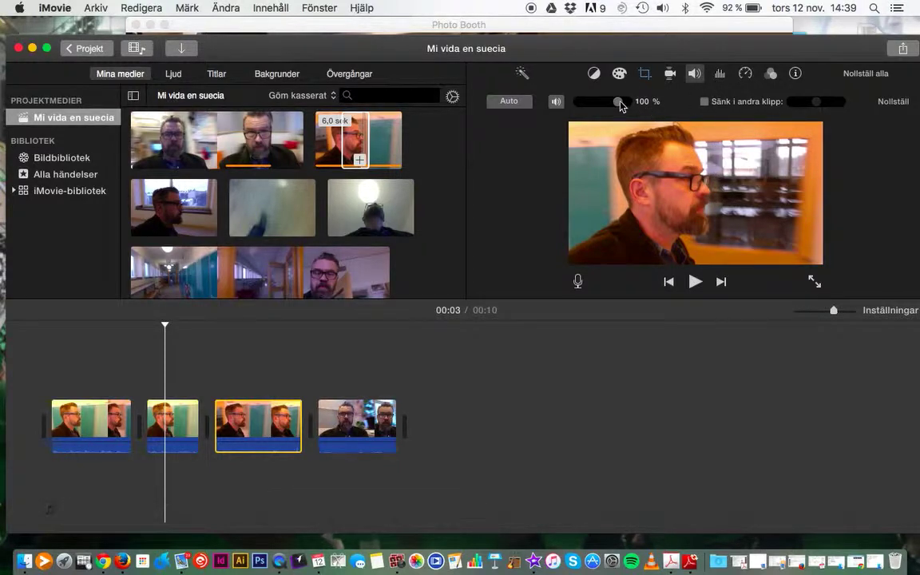
{"action": "mouse_move", "coordinate": [620, 102]}
{"action": "left_mouse_down"}
{"action": "mouse_move", "coordinate": [571, 100]}
{"action": "mouse_move", "coordinate": [678, 107]}
{"action": "mouse_move", "coordinate": [610, 110]}
{"action": "mouse_move", "coordinate": [619, 110]}
{"action": "left_mouse_up"}
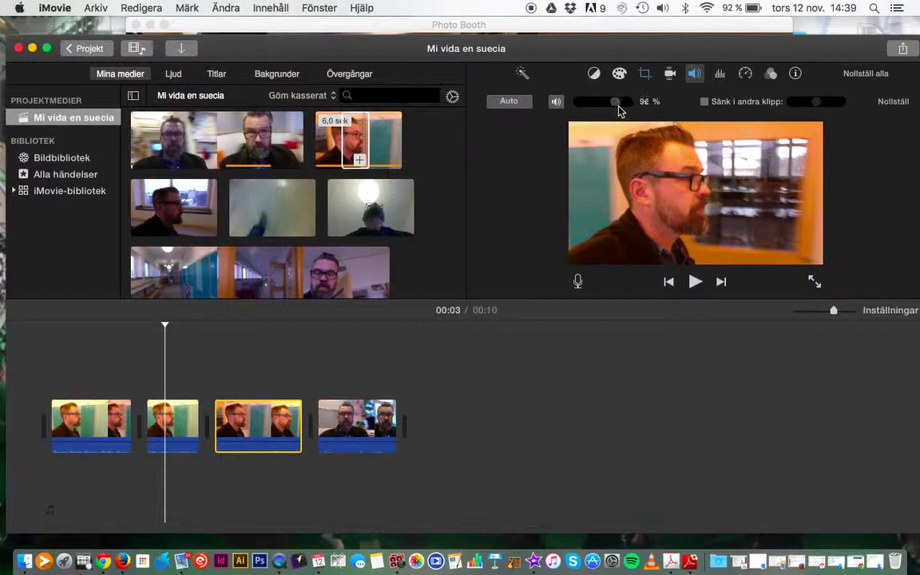
Step: Set the third timeline clip's equalizer to Röstförbättrare and turn on the Minska bakgrundsljud option
{"action": "left_click", "coordinate": [721, 74]}
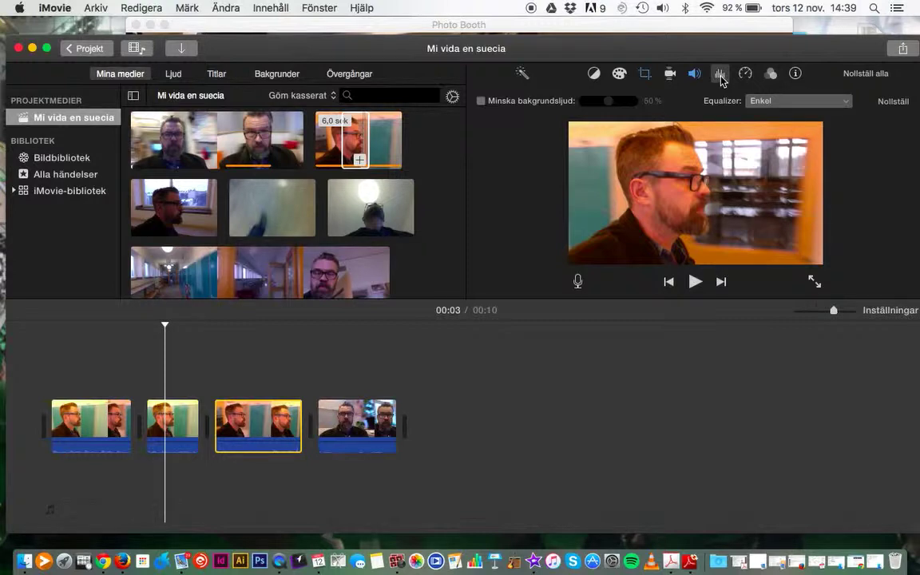
{"action": "left_click", "coordinate": [776, 102]}
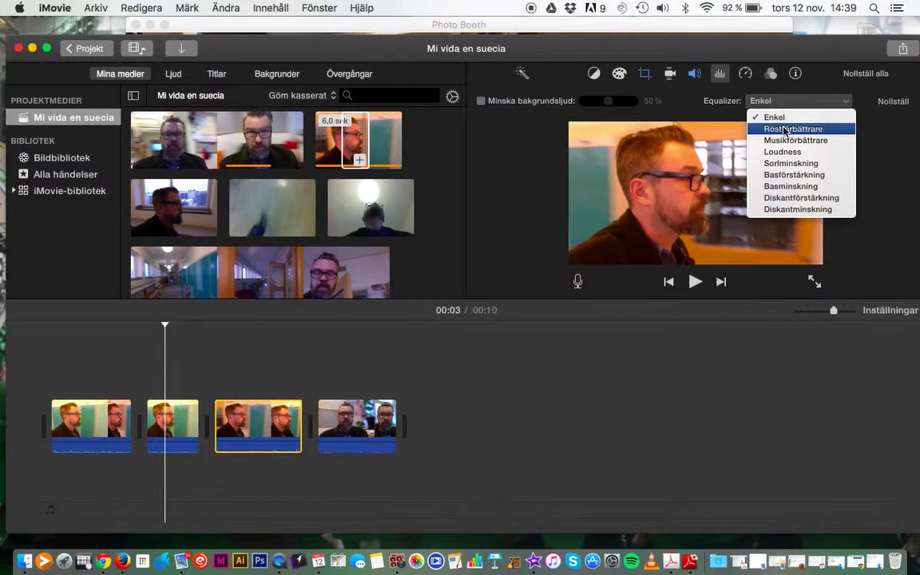
{"action": "left_click", "coordinate": [785, 129]}
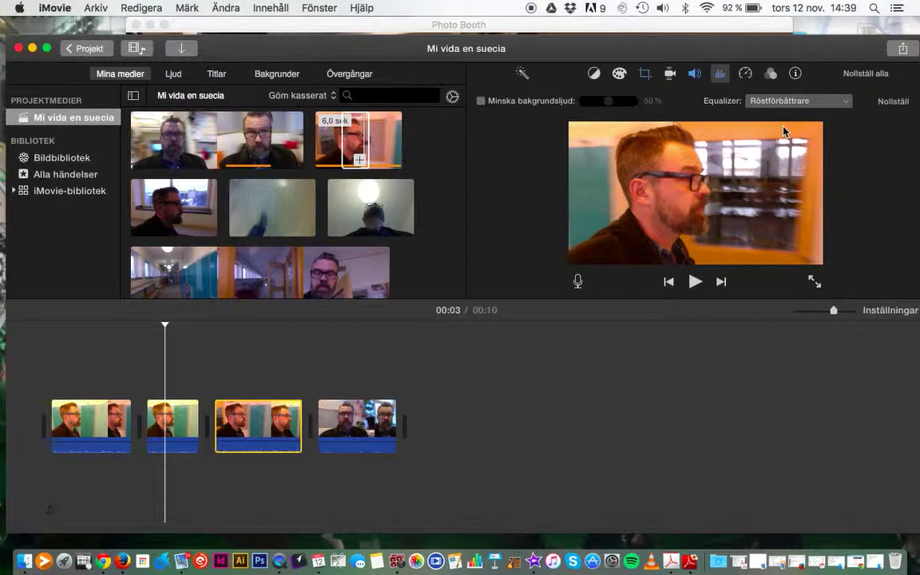
{"action": "left_click", "coordinate": [481, 102]}
Step: Set the third timeline clip's speed to Snabb at 2x
{"action": "left_click", "coordinate": [743, 74]}
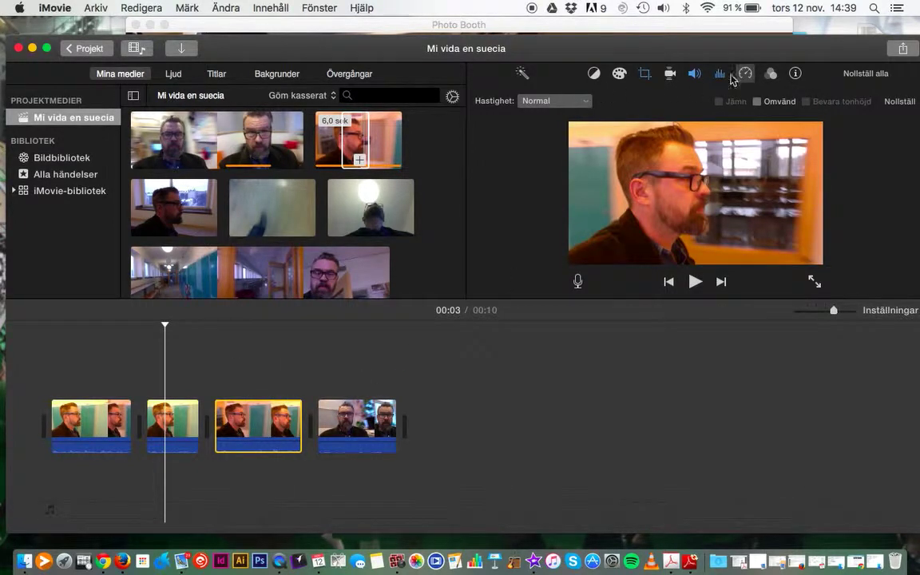
{"action": "left_click", "coordinate": [277, 415]}
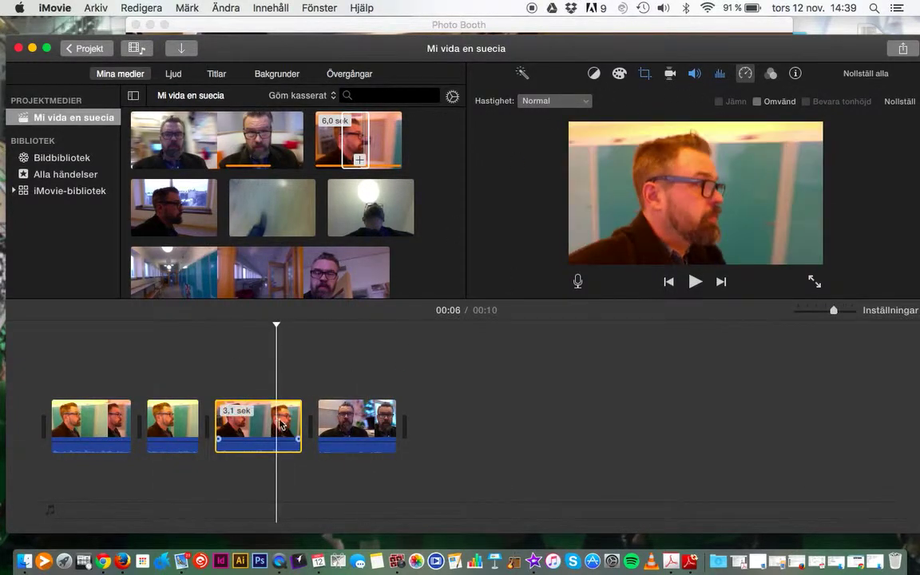
{"action": "left_click", "coordinate": [565, 103]}
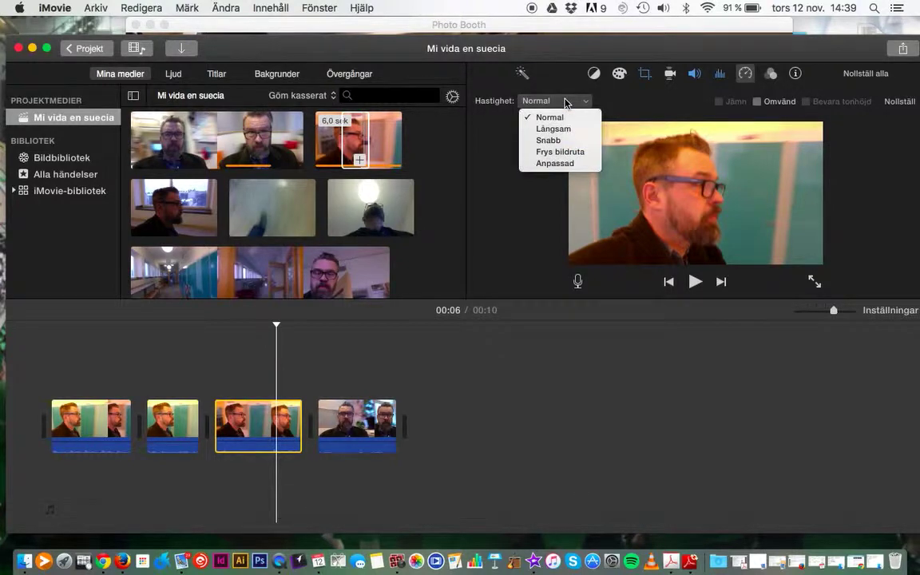
{"action": "left_click", "coordinate": [564, 140]}
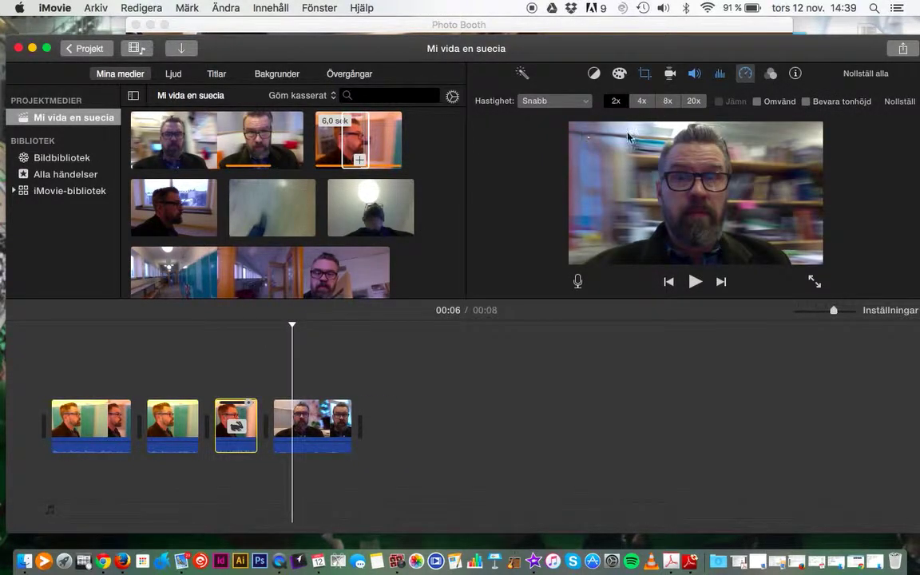
Step: Apply the Spegelvänd clip filter to the second timeline clip
{"action": "left_click", "coordinate": [772, 74]}
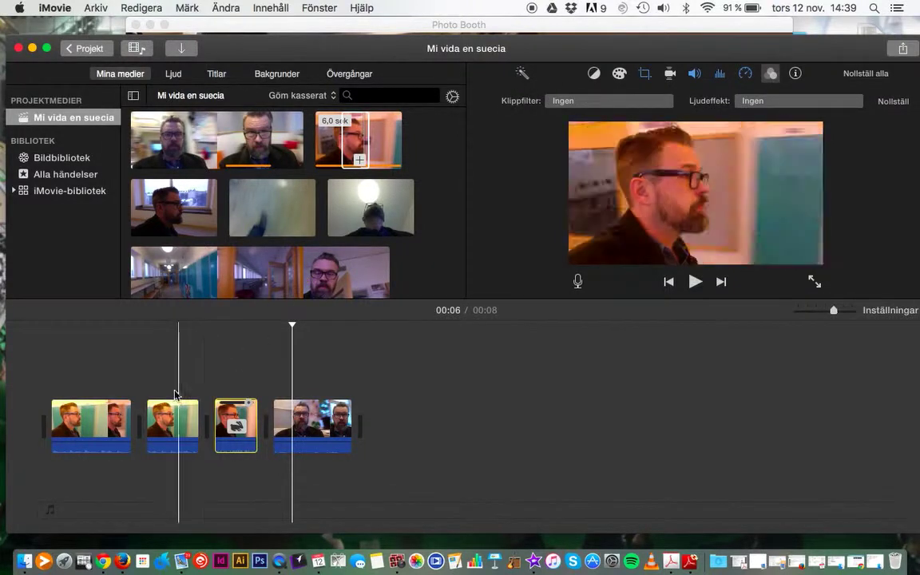
{"action": "left_click", "coordinate": [172, 414]}
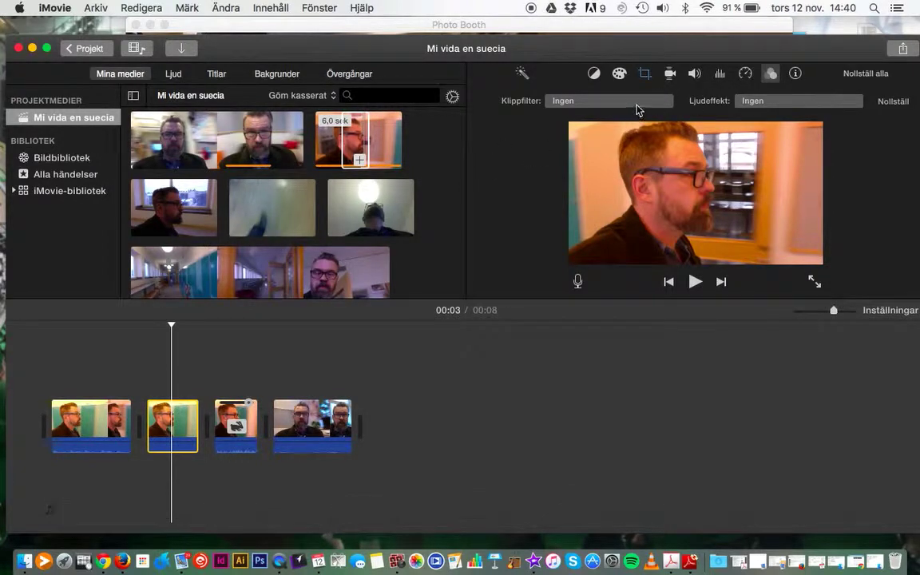
{"action": "left_click", "coordinate": [564, 102]}
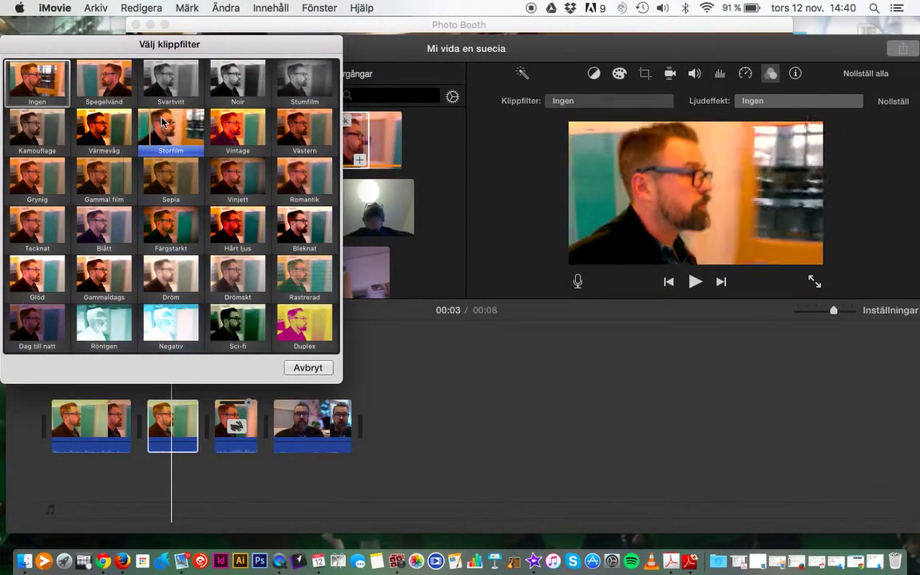
{"action": "left_click", "coordinate": [107, 86]}
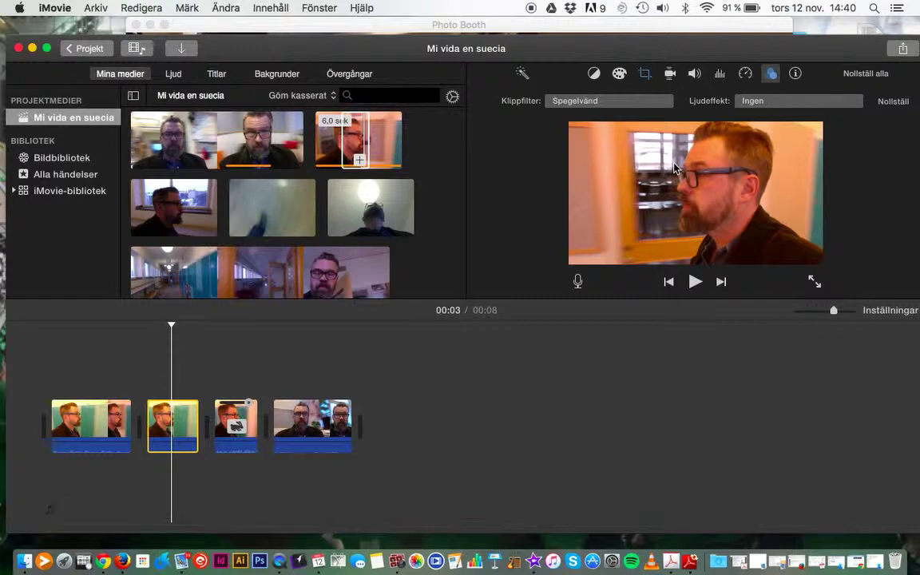
Step: Play the timeline from its beginning into the last clip and pause there
{"action": "left_click", "coordinate": [35, 368]}
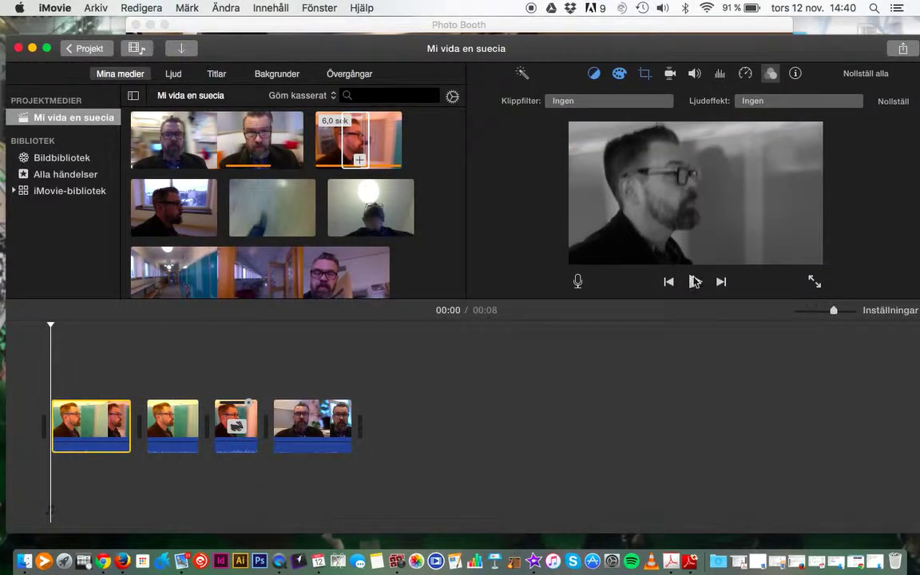
{"action": "left_click", "coordinate": [694, 282]}
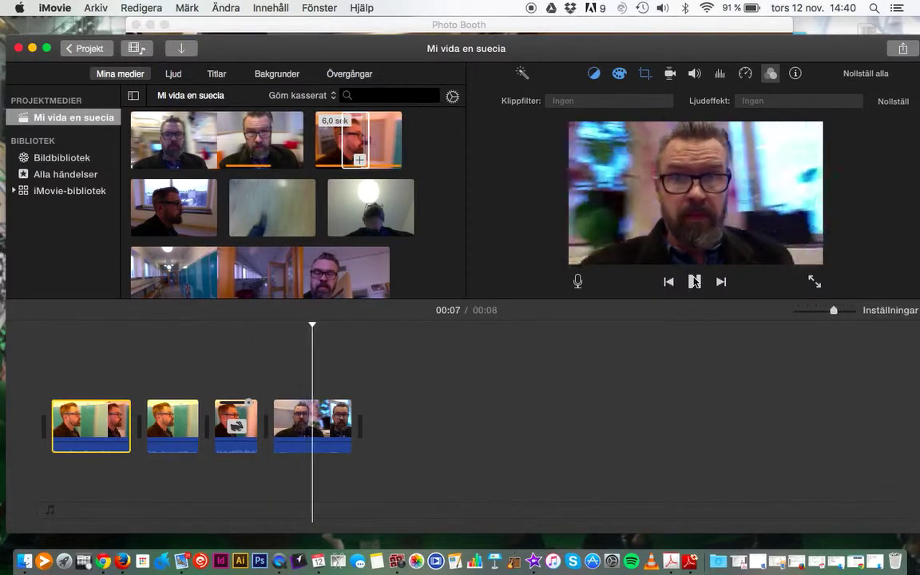
{"action": "left_click", "coordinate": [694, 282]}
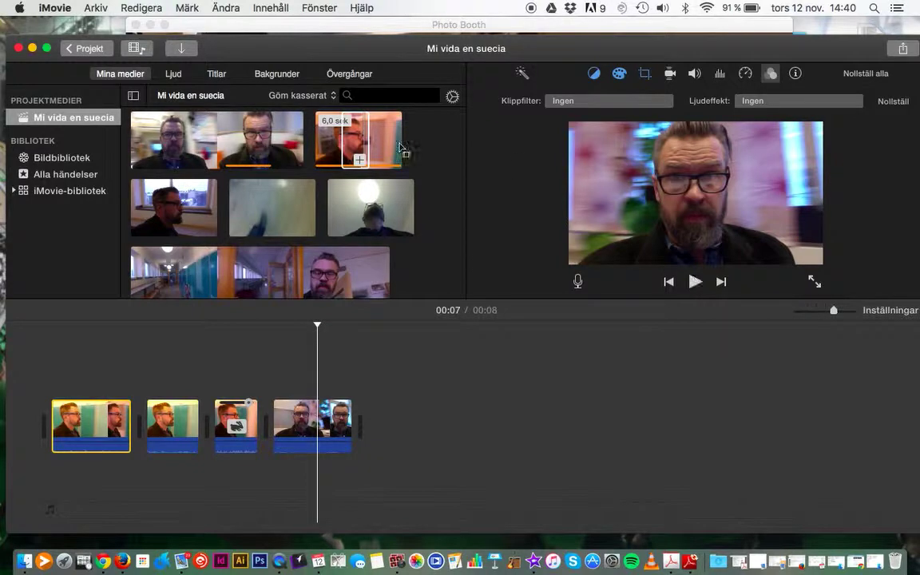
Step: Add the Cirkel sluts transition between the first and second timeline clips
{"action": "left_click", "coordinate": [351, 73]}
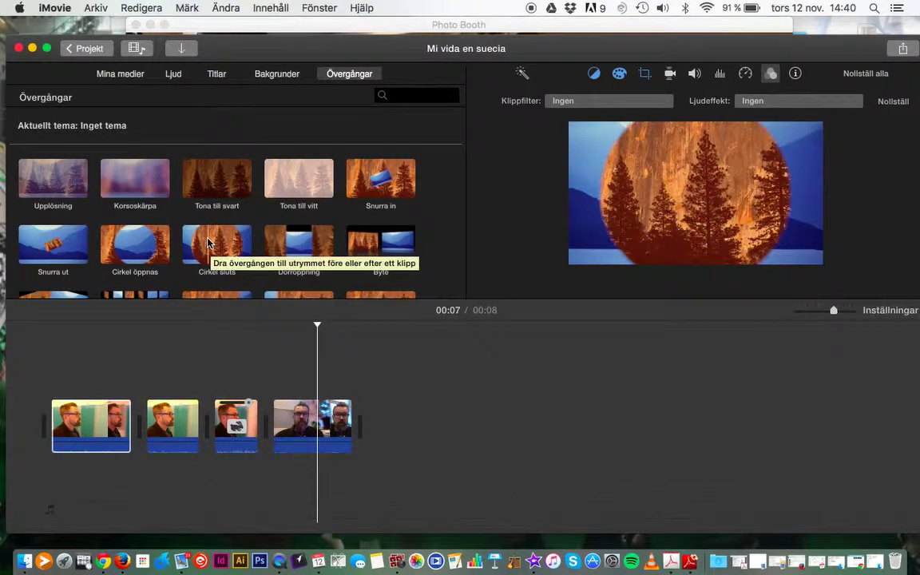
{"action": "left_click_drag", "start_coordinate": [226, 248], "coordinate": [154, 343]}
{"action": "left_click_drag", "start_coordinate": [151, 391], "coordinate": [150, 393]}
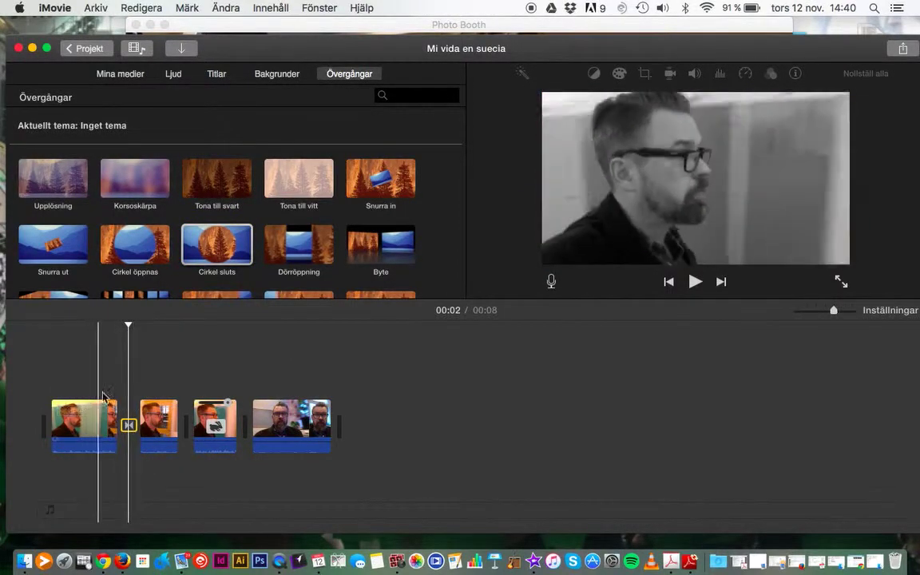
Step: Add Dörröppning between the second and third clips and Upplösning between the third and fourth, and play the movie
{"action": "left_click_drag", "start_coordinate": [300, 254], "coordinate": [192, 423]}
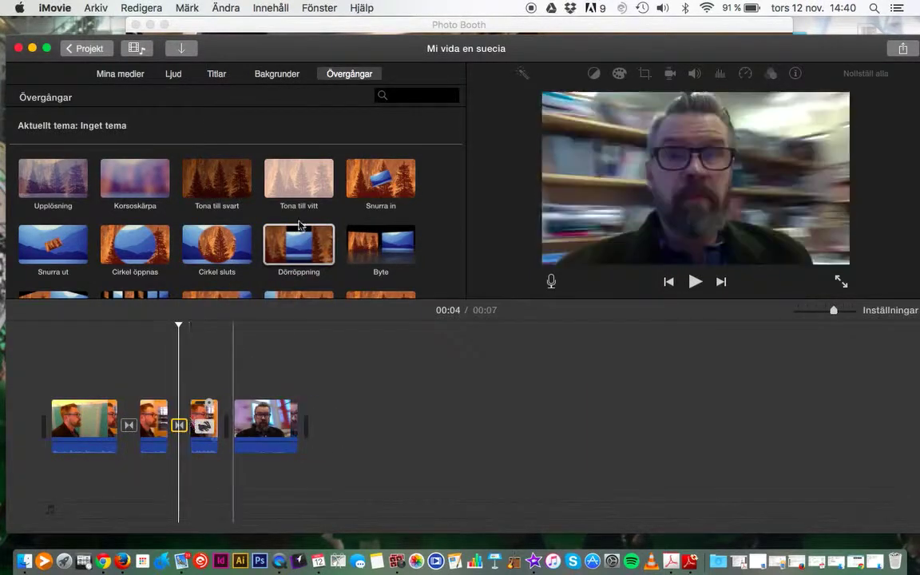
{"action": "left_click_drag", "start_coordinate": [60, 179], "coordinate": [245, 392]}
{"action": "key", "text": "backslash"}
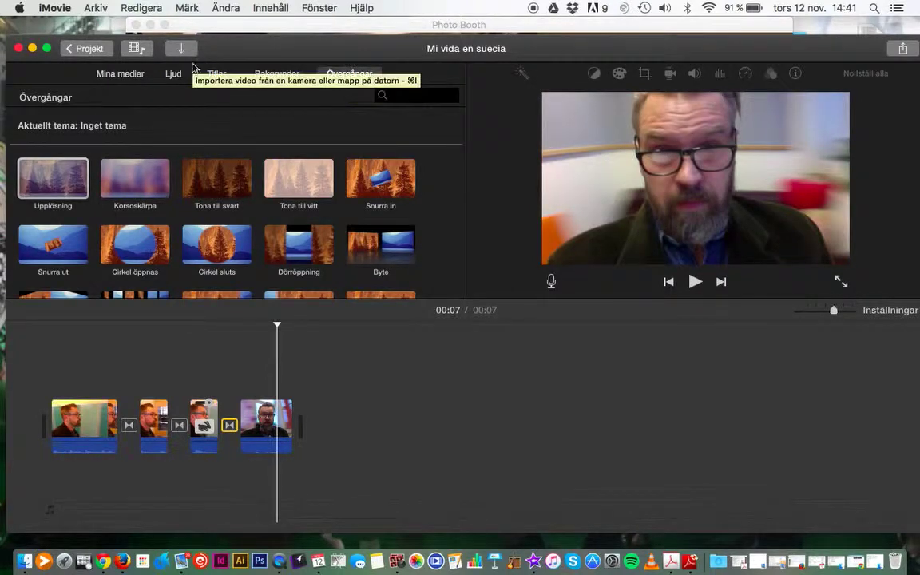
Step: Add a Standard title over the start of the timeline and set its upper line to "VIDA EN"
{"action": "left_click", "coordinate": [217, 74]}
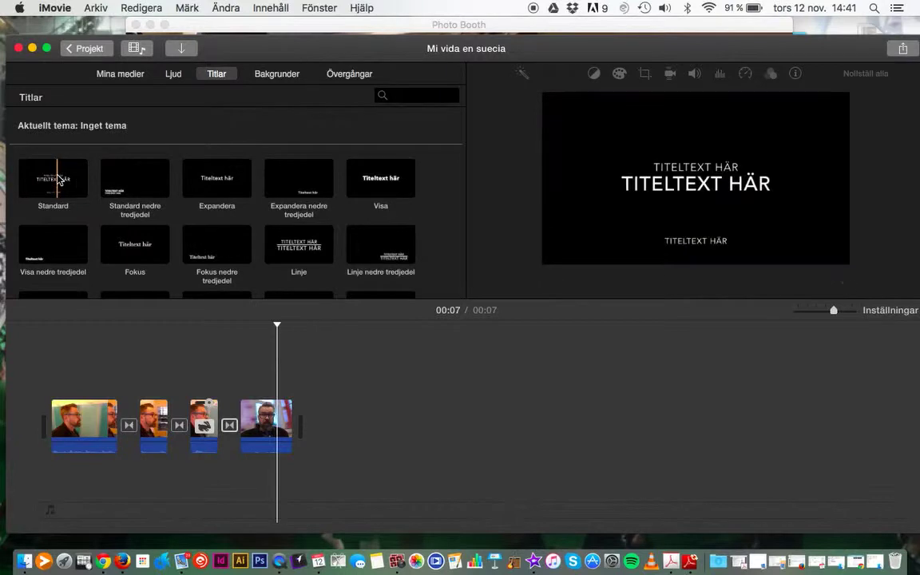
{"action": "left_click_drag", "start_coordinate": [79, 183], "coordinate": [38, 381]}
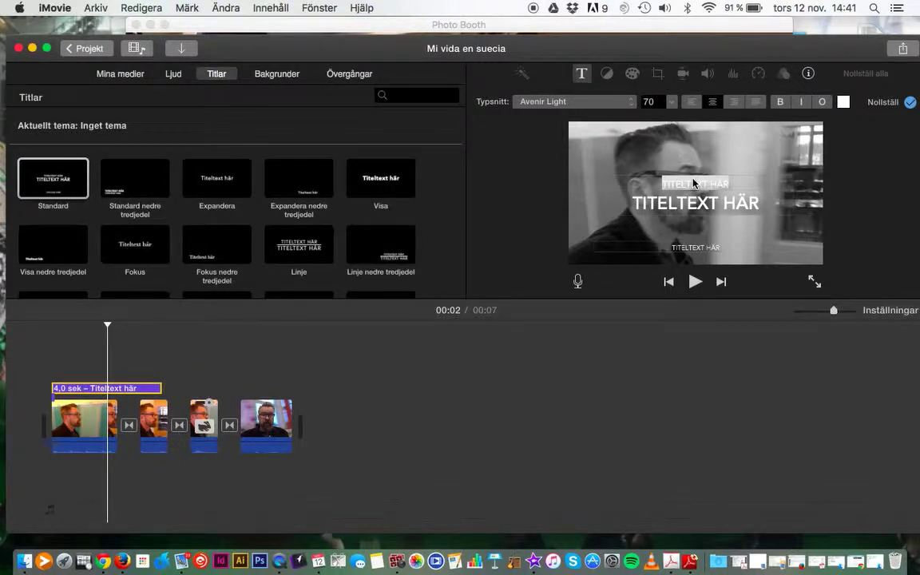
{"action": "key", "text": "BackSpace"}
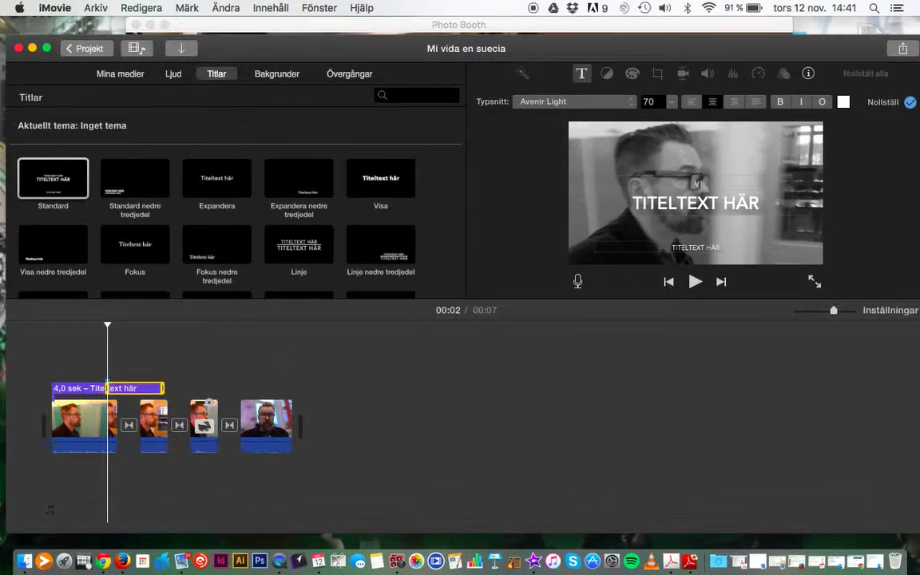
{"action": "type", "text": "VIDA EN"}
Step: Replace the title's large middle line with "SUECIA"
{"action": "double_click", "coordinate": [701, 201]}
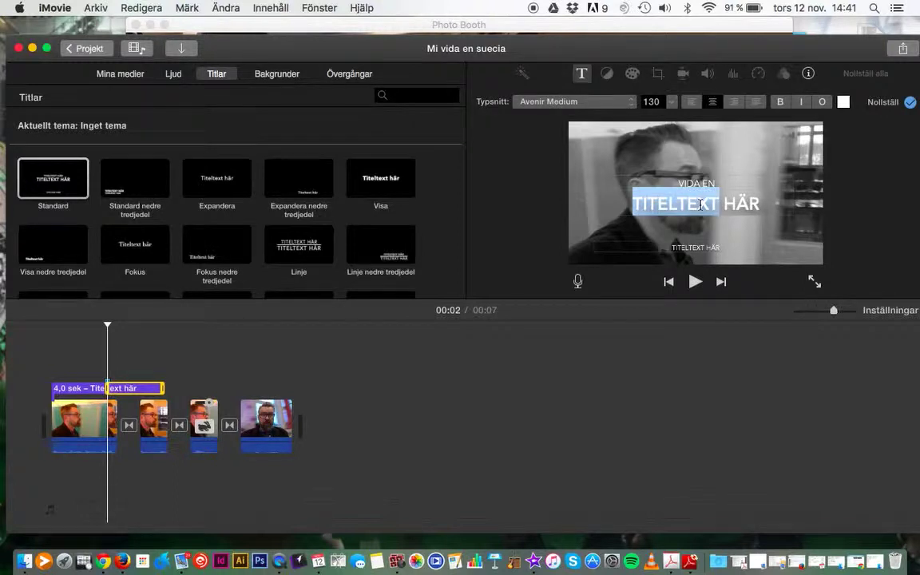
{"action": "left_click", "coordinate": [749, 204], "text": "shift"}
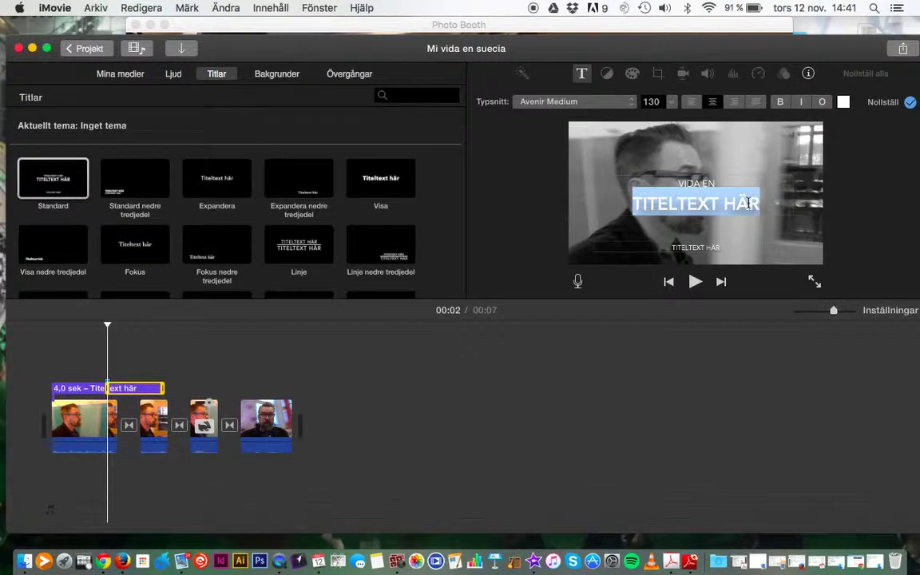
{"action": "type", "text": "SUEC"}
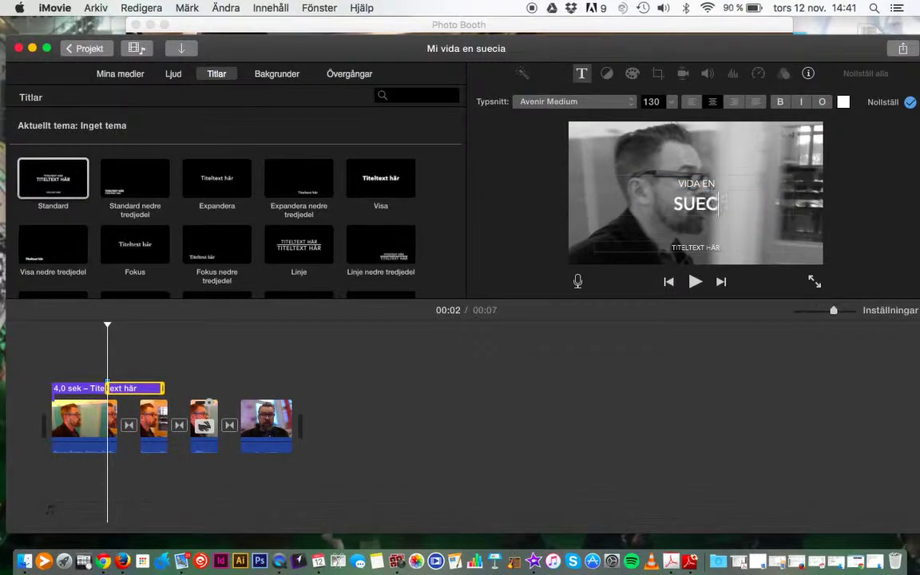
{"action": "type", "text": "IA"}
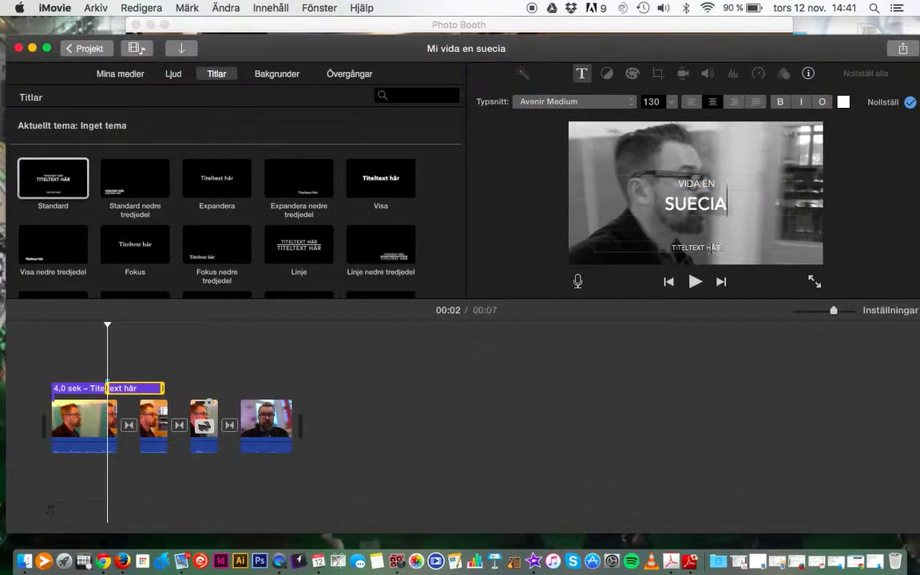
Step: Replace the opening title's small bottom line with "NOVEMBER 15"
{"action": "left_click", "coordinate": [712, 247]}
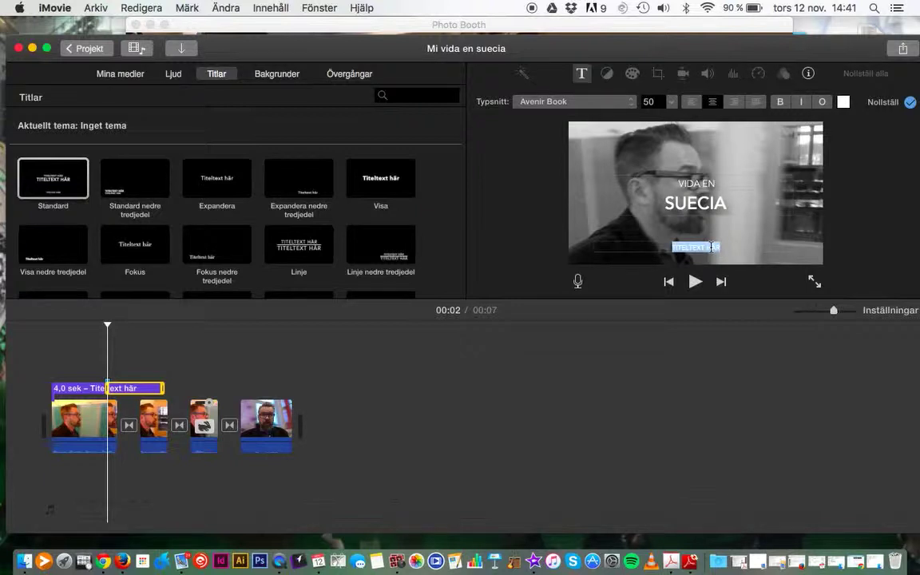
{"action": "key", "text": "BackSpace"}
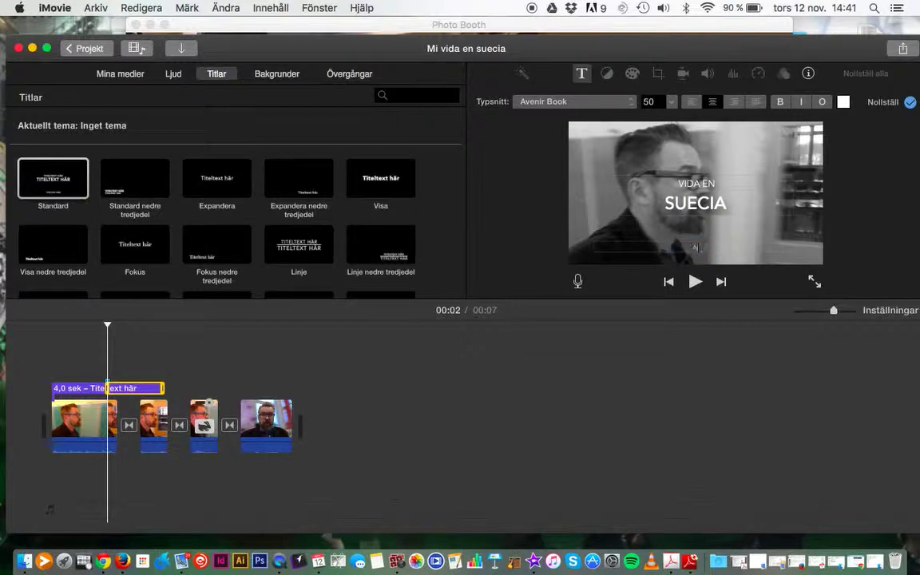
{"action": "type", "text": "NOVEMBER 15"}
{"action": "key", "text": "Tab"}
Step: Add a Rullande text title after the last clip as closing credits
{"action": "scroll", "coordinate": [295, 239], "scroll_direction": "down", "scroll_amount": 5}
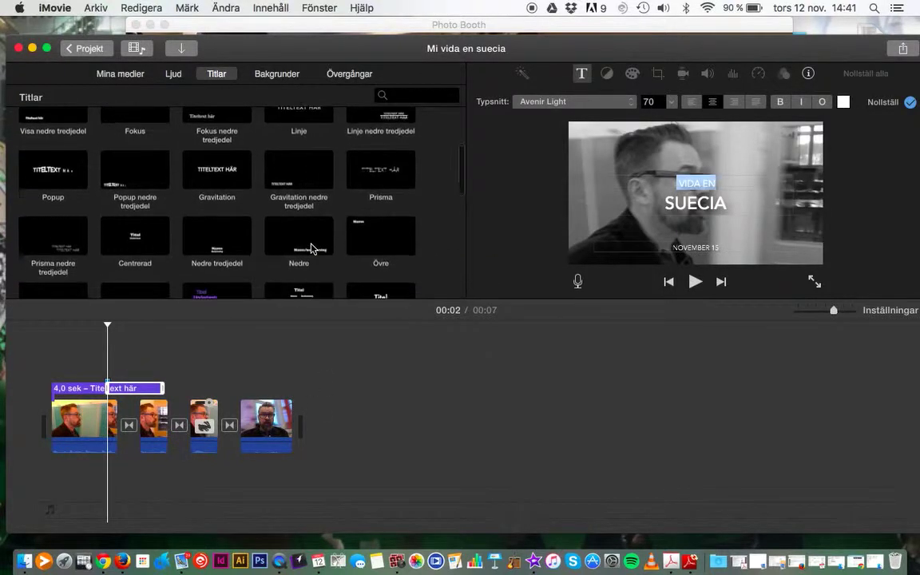
{"action": "scroll", "coordinate": [312, 248], "scroll_direction": "down", "scroll_amount": 3}
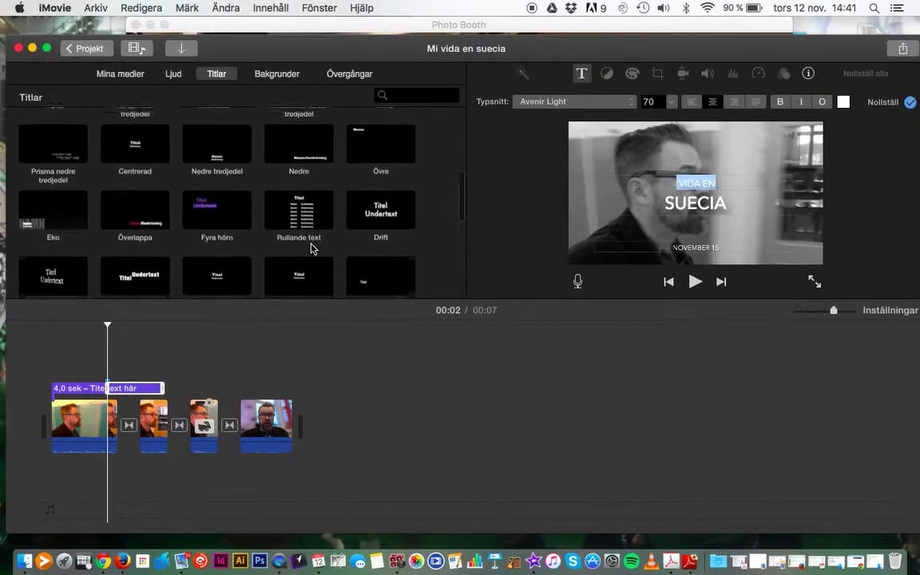
{"action": "left_click", "coordinate": [298, 202]}
{"action": "left_click_drag", "start_coordinate": [298, 202], "coordinate": [311, 427]}
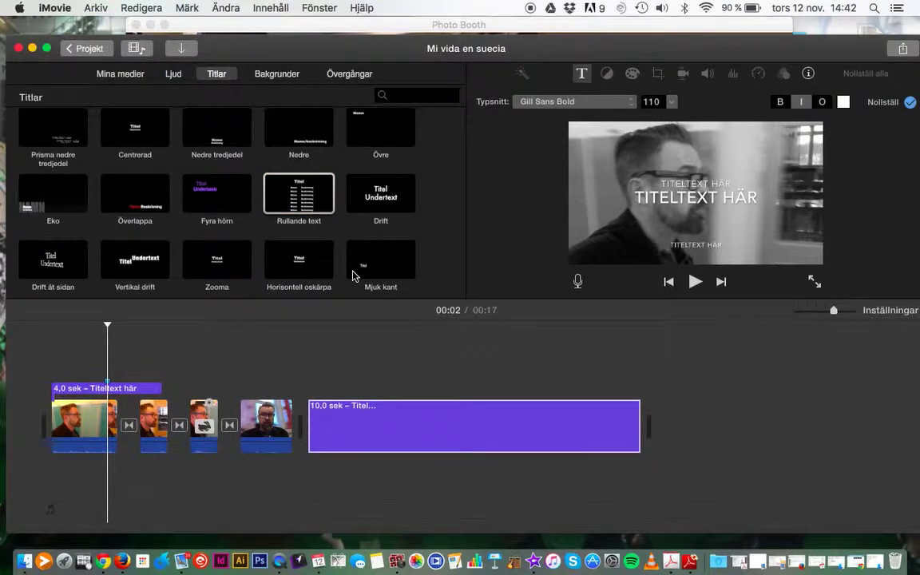
Step: Browse the remaining title styles and add the Övertoning - svart title over the fourth clip
{"action": "scroll", "coordinate": [331, 249], "scroll_direction": "down", "scroll_amount": 5}
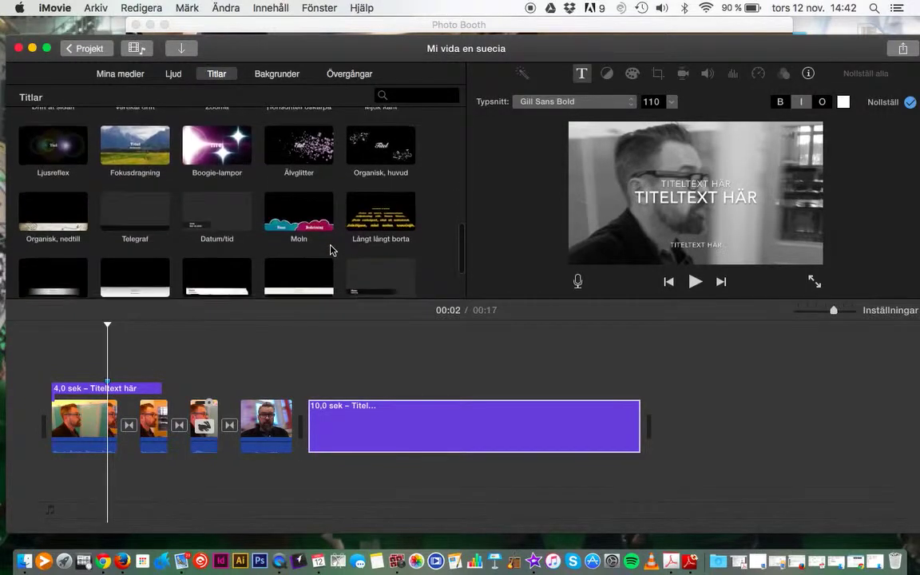
{"action": "scroll", "coordinate": [330, 250], "scroll_direction": "down", "scroll_amount": 3}
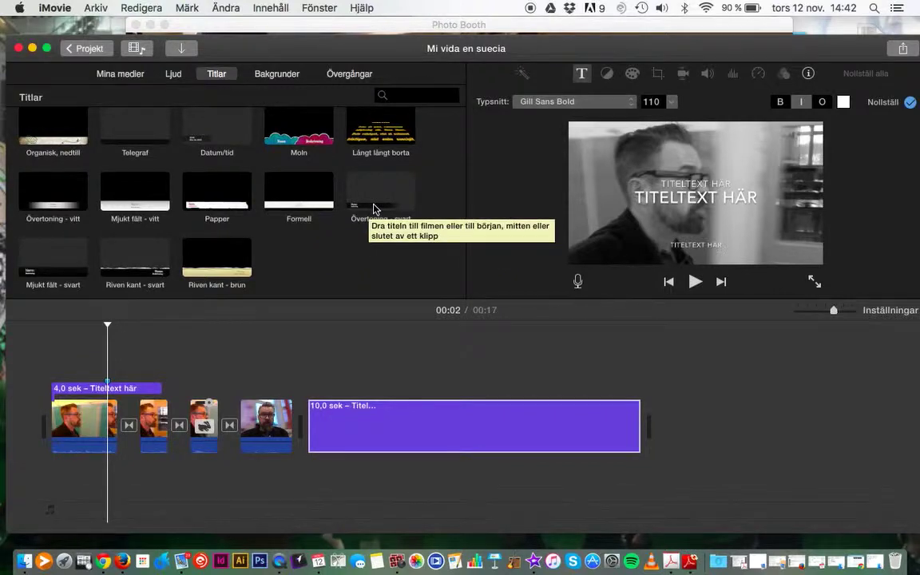
{"action": "left_click", "coordinate": [261, 427]}
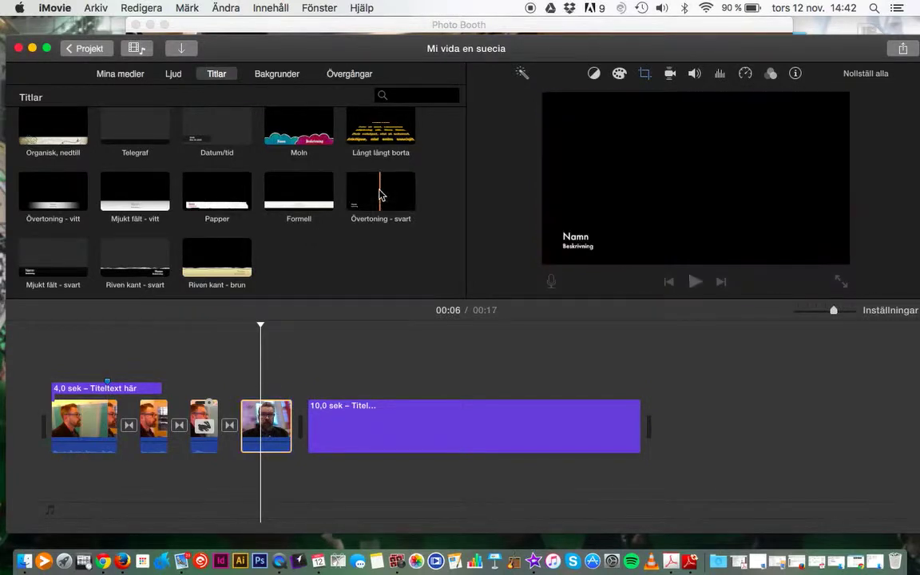
{"action": "left_click_drag", "start_coordinate": [381, 185], "coordinate": [260, 428]}
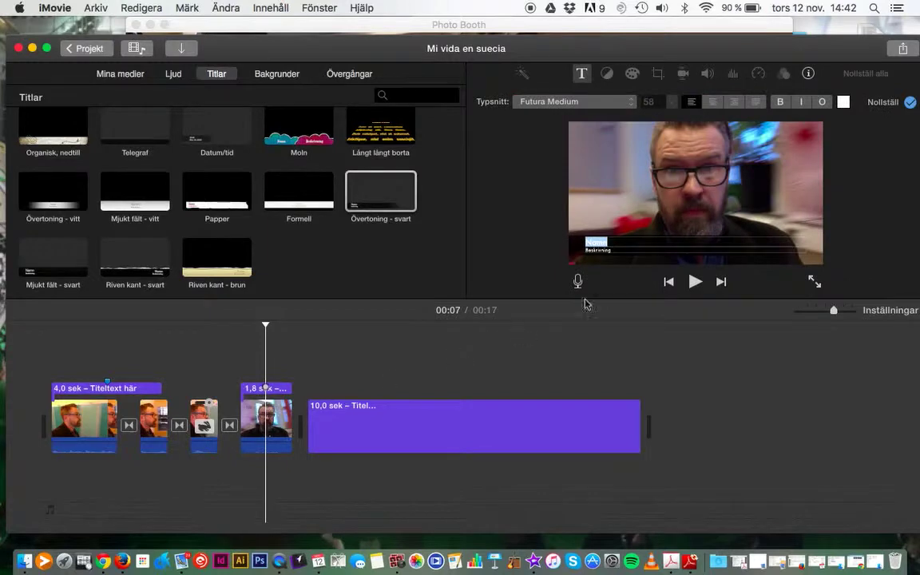
Step: Set the fourth clip's title name line to "snurra", centre it, and delete the description line
{"action": "double_click", "coordinate": [603, 242]}
{"action": "type", "text": "Sn"}
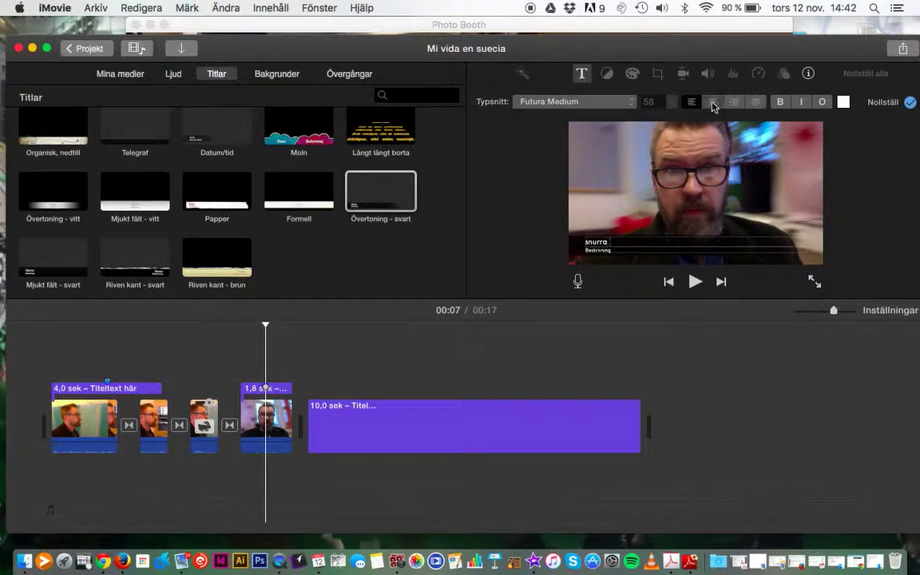
{"action": "left_click", "coordinate": [713, 104]}
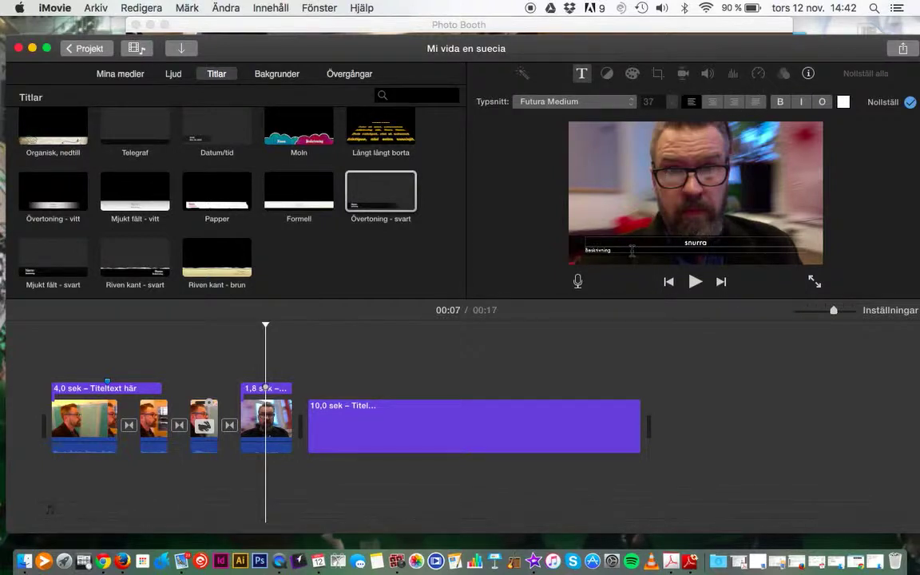
{"action": "left_click_drag", "start_coordinate": [632, 251], "coordinate": [569, 250]}
{"action": "key", "text": "BackSpace"}
Step: Play the movie full screen from the start to review the titles and transitions
{"action": "left_click", "coordinate": [56, 411]}
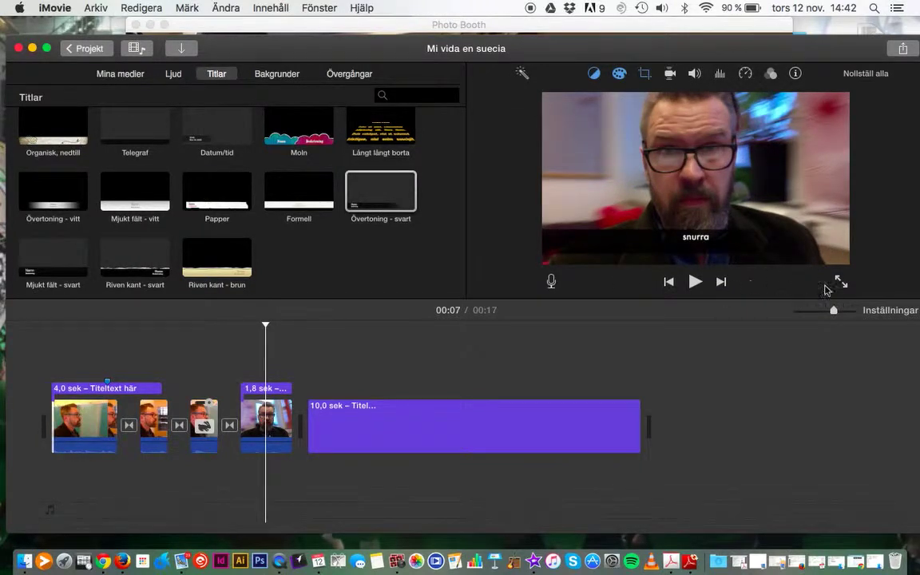
{"action": "left_click", "coordinate": [839, 282]}
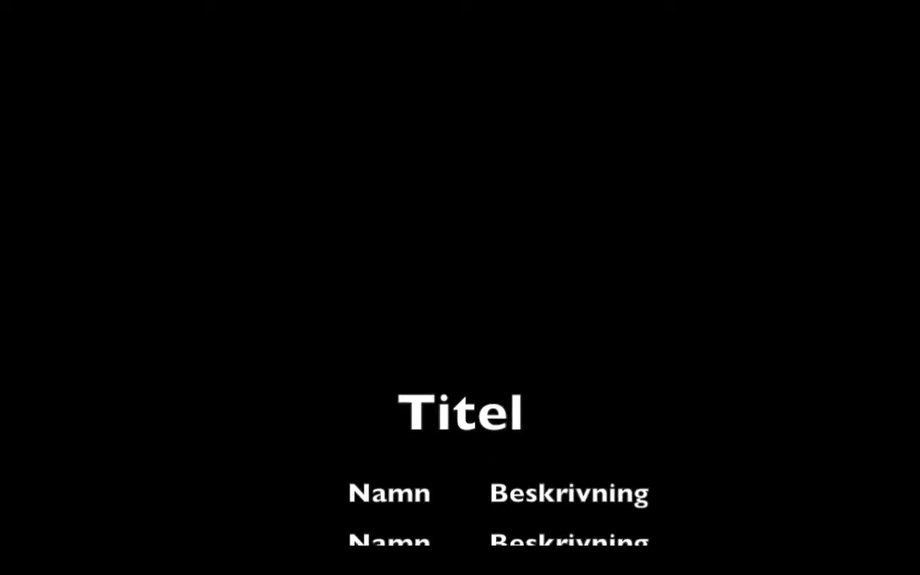
{"action": "key", "text": "Escape"}
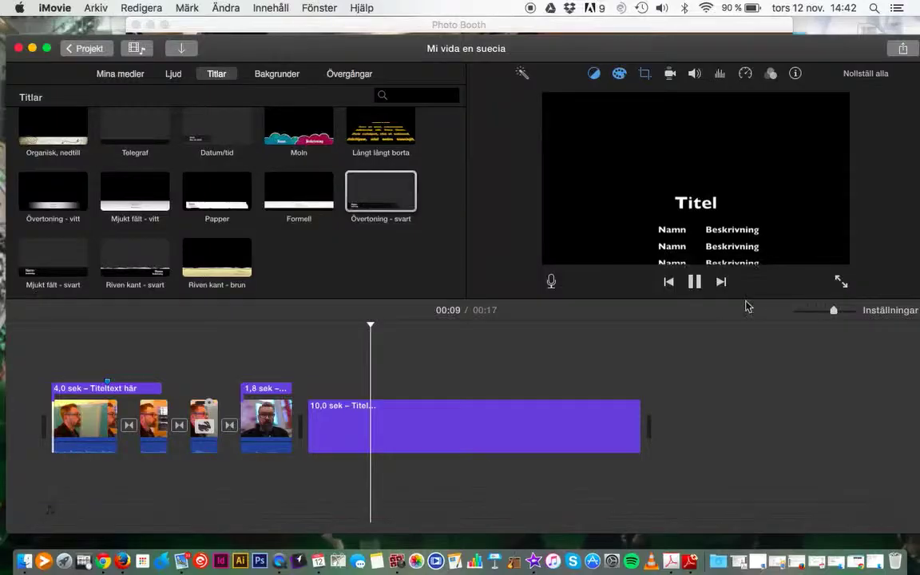
{"action": "key", "text": "space"}
{"action": "left_click", "coordinate": [54, 449]}
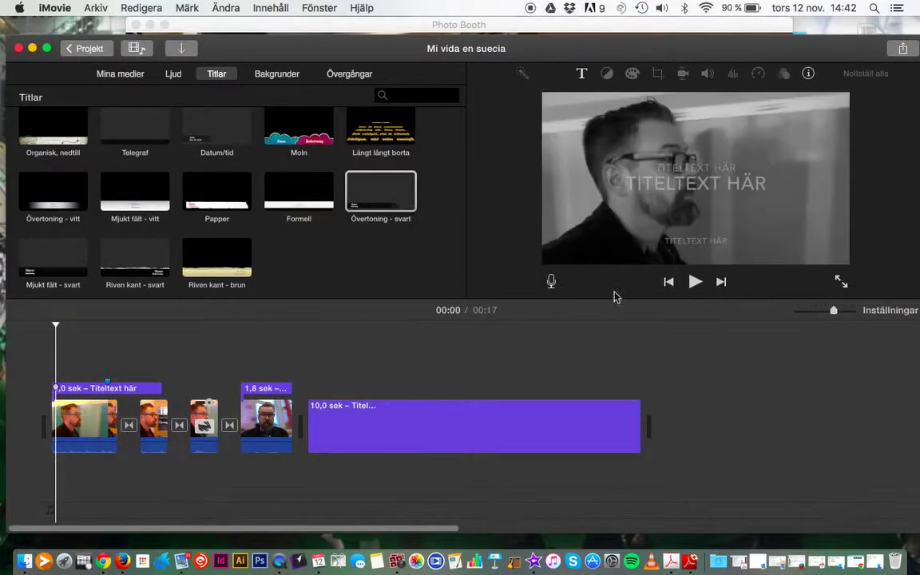
{"action": "left_click", "coordinate": [839, 282]}
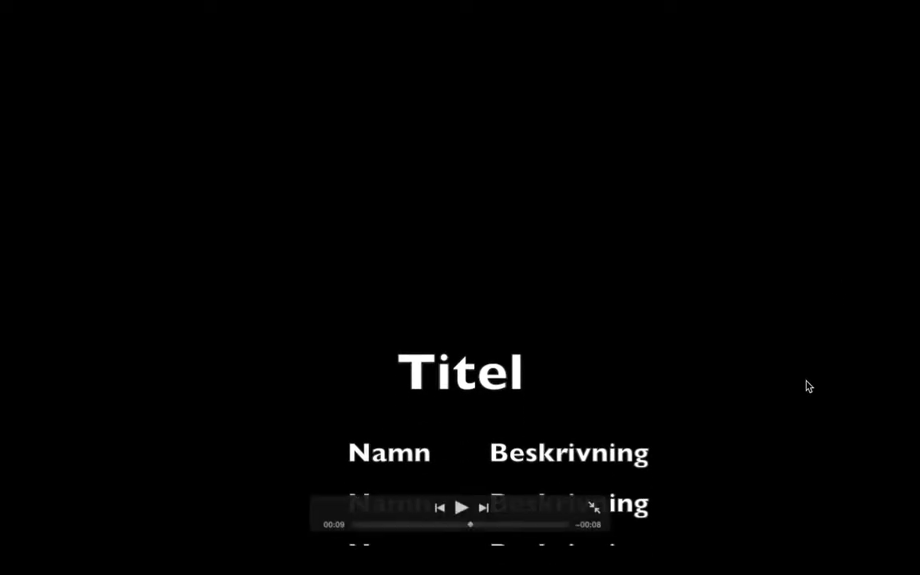
{"action": "key", "text": "Escape"}
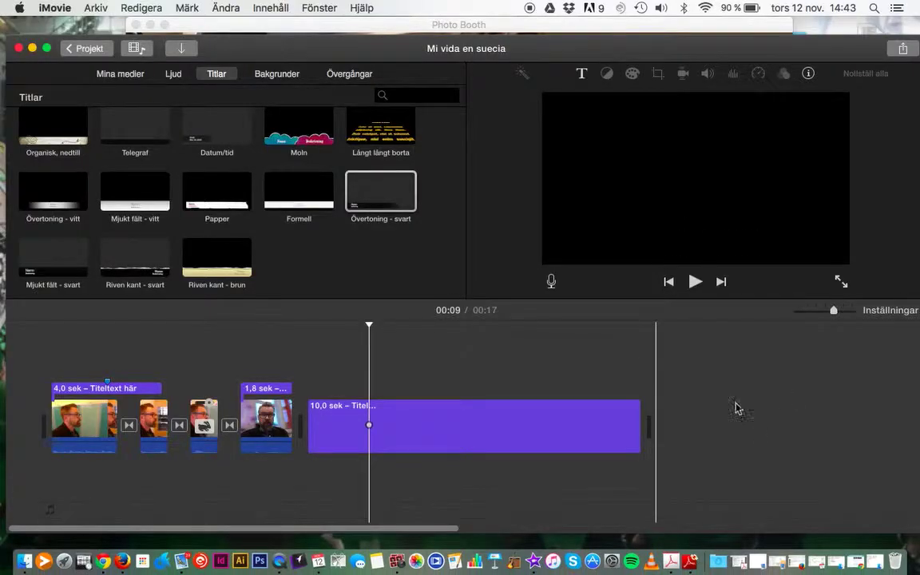
Step: Go to the project overview, reopen "Mi vida en suecia" and browse its media clips
{"action": "scroll", "coordinate": [359, 168], "scroll_direction": "up", "scroll_amount": 5}
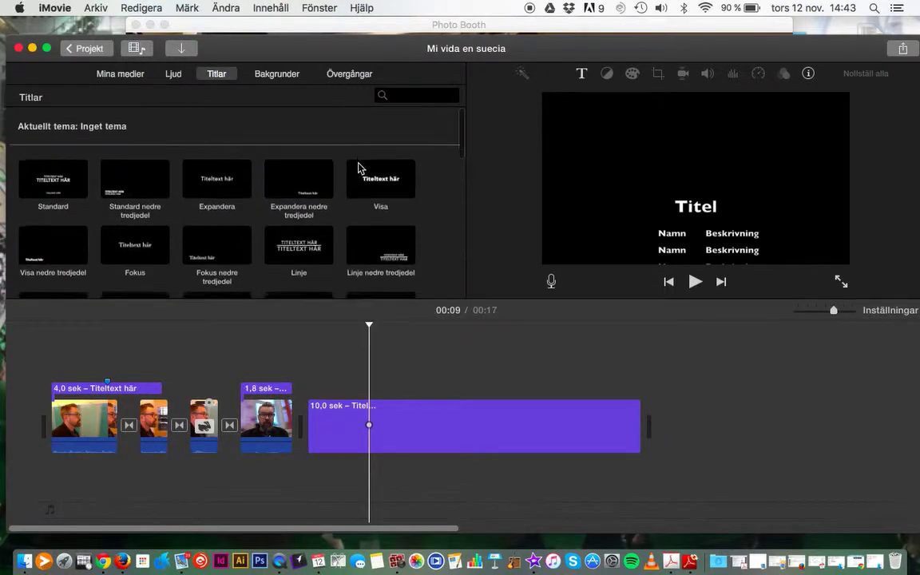
{"action": "left_click", "coordinate": [92, 52]}
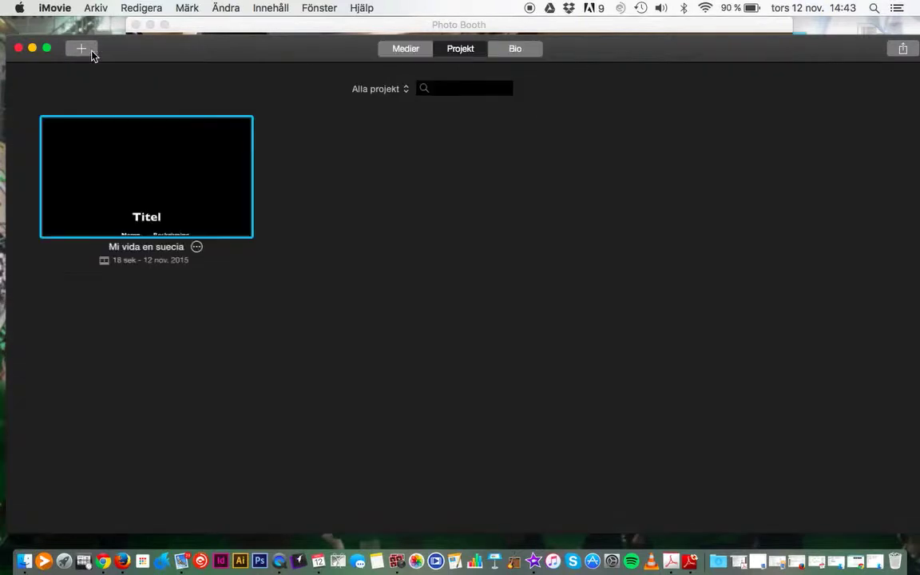
{"action": "double_click", "coordinate": [156, 199]}
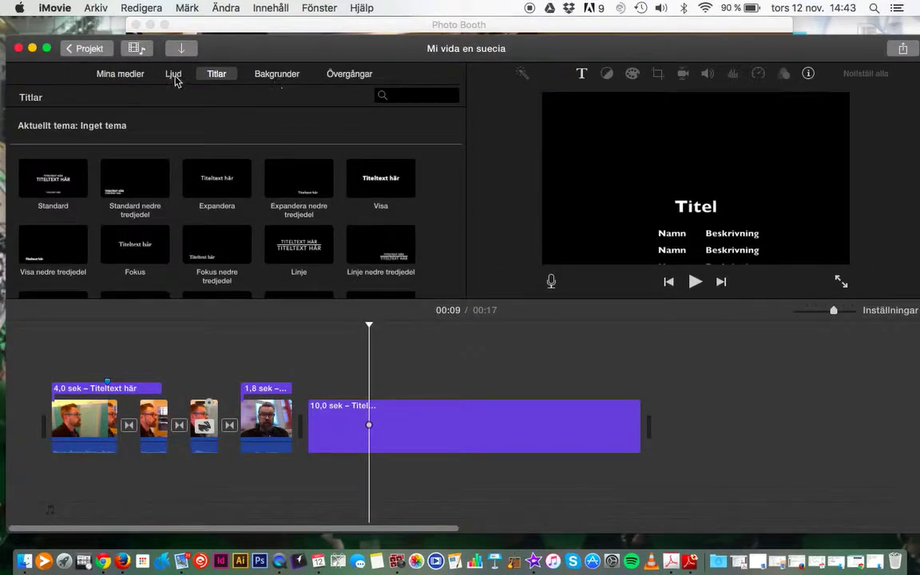
{"action": "left_click", "coordinate": [126, 74]}
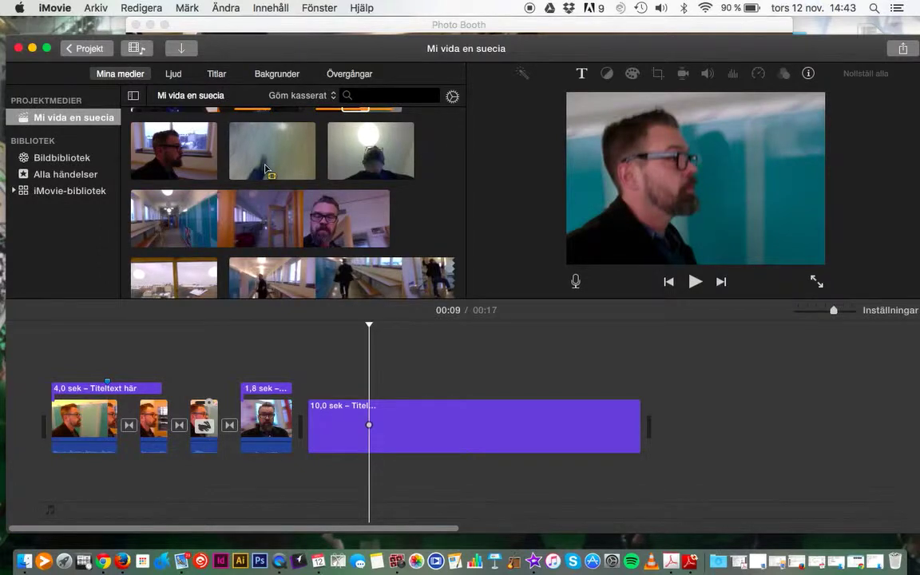
{"action": "scroll", "coordinate": [266, 170], "scroll_direction": "down", "scroll_amount": 5}
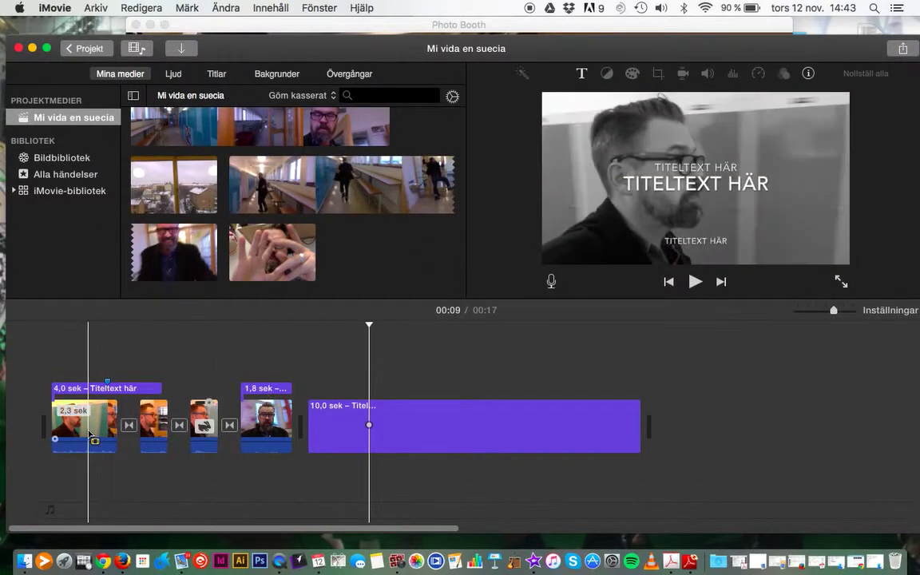
Step: Lengthen the "snurra" title to 2.9 seconds so it spans the third and fourth clips
{"action": "left_click", "coordinate": [263, 423]}
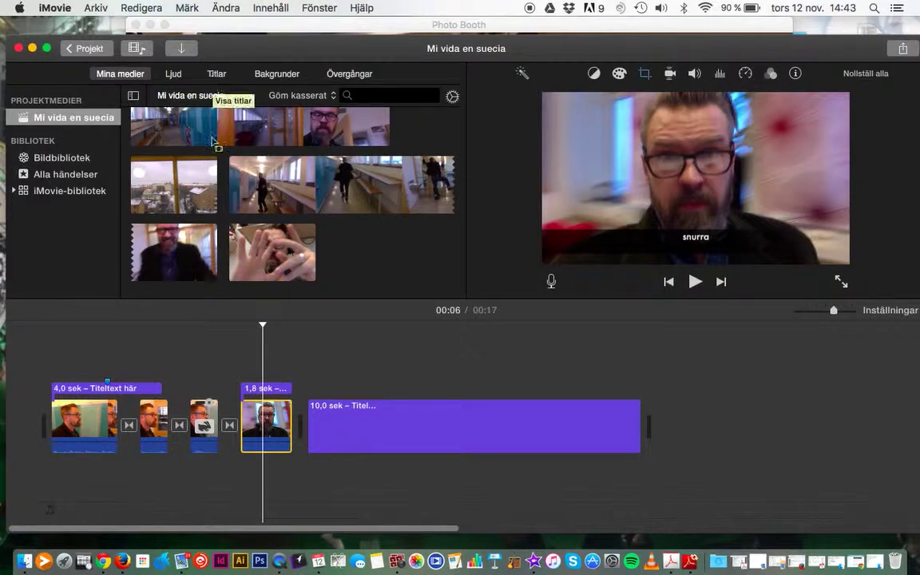
{"action": "left_click", "coordinate": [271, 389]}
{"action": "left_click_drag", "start_coordinate": [271, 389], "coordinate": [307, 392]}
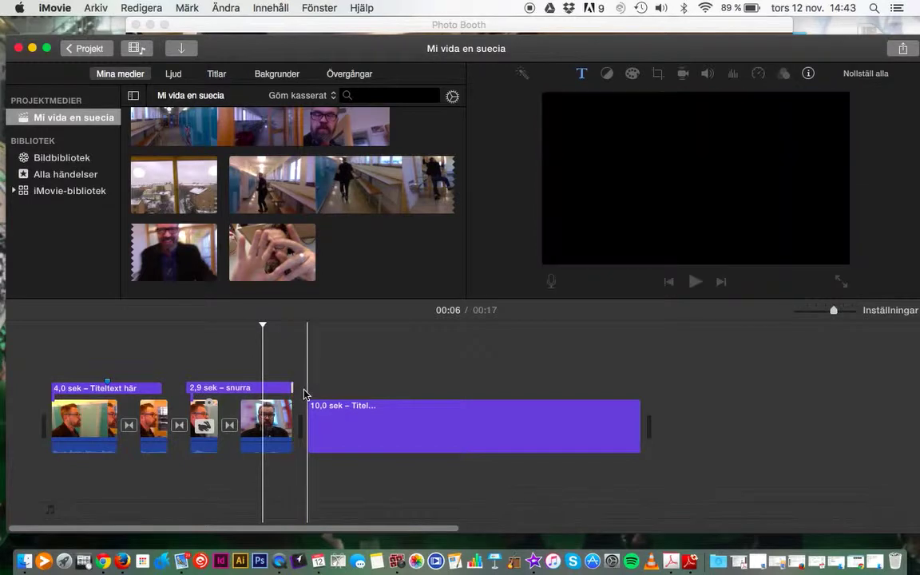